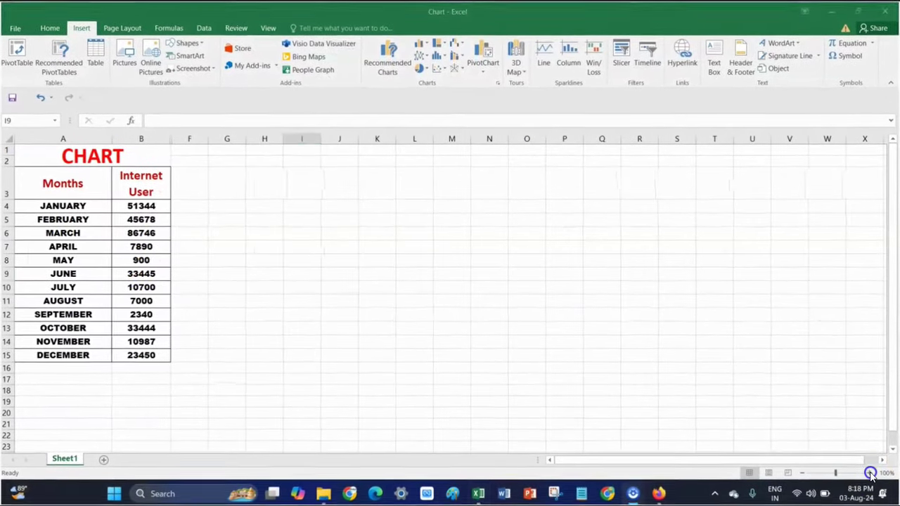
# Zoom the sheet in, then back out to about 130% with the headers visible
pyautogui.click(845, 473)
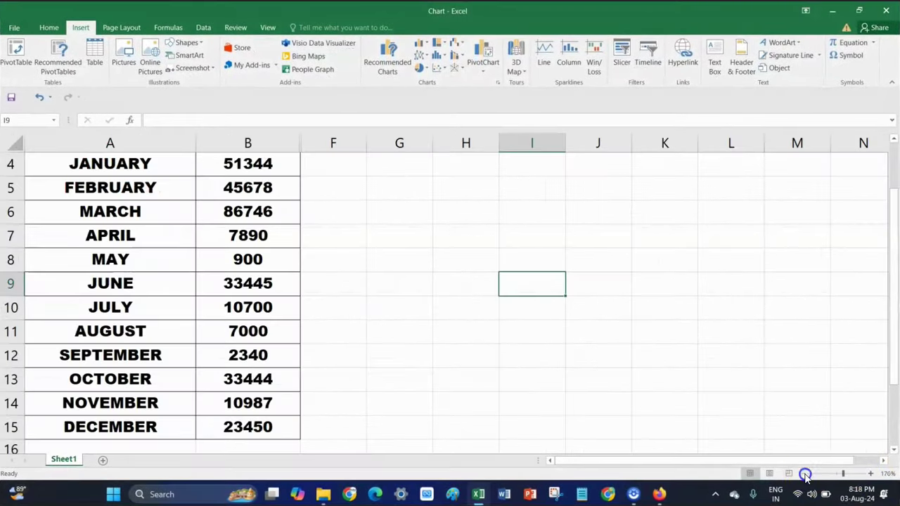
pyautogui.click(805, 474)
pyautogui.click(805, 474)
pyautogui.click(805, 474)
pyautogui.click(805, 474)
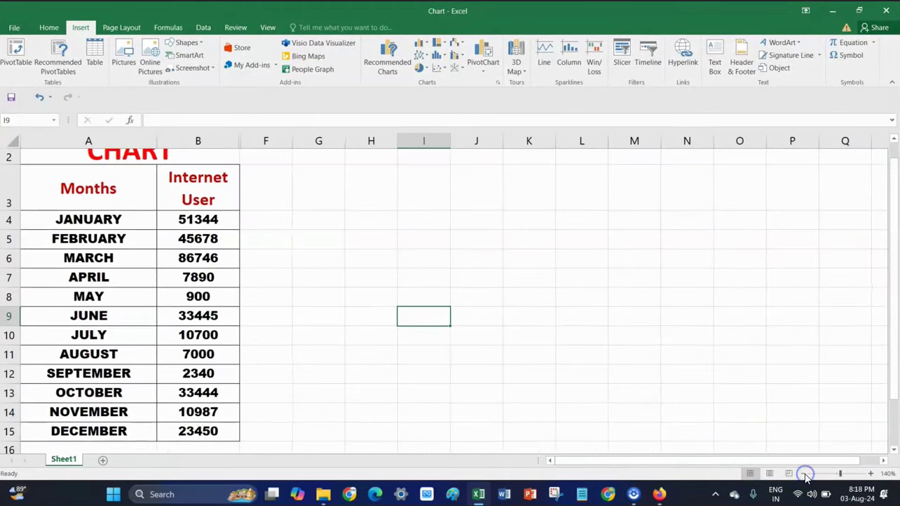
pyautogui.click(805, 474)
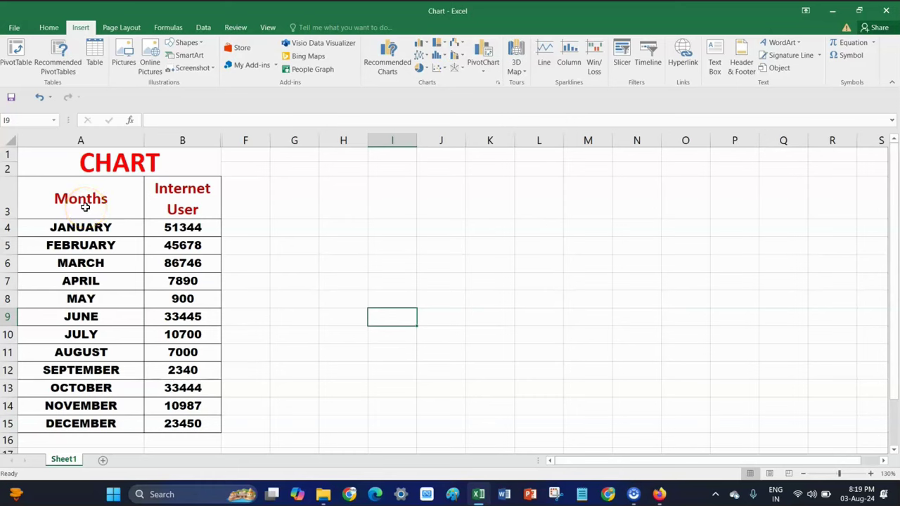
# Select A3:B15 and insert a Clustered Column chart of Internet User by month
pyautogui.moveTo(95, 201)
pyautogui.mouseDown()
pyautogui.moveTo(147, 326)
pyautogui.moveTo(168, 427)
pyautogui.mouseUp()
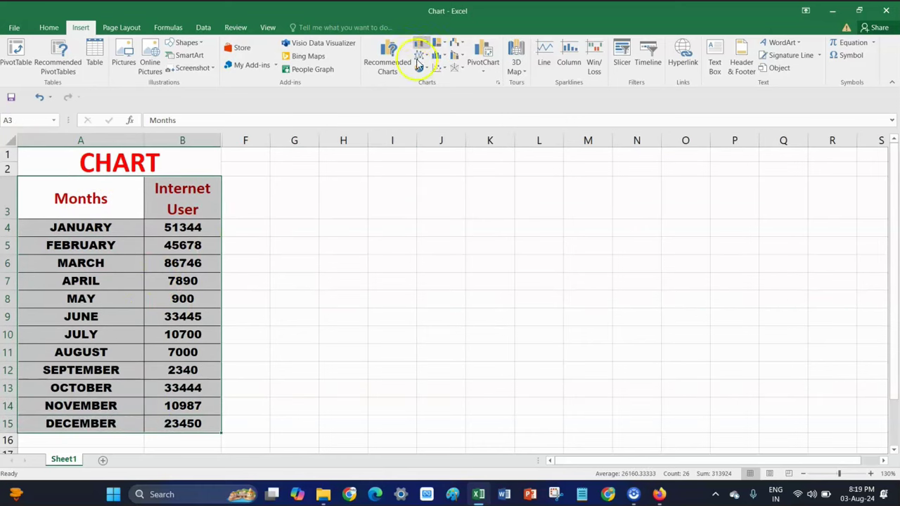
pyautogui.click(388, 72)
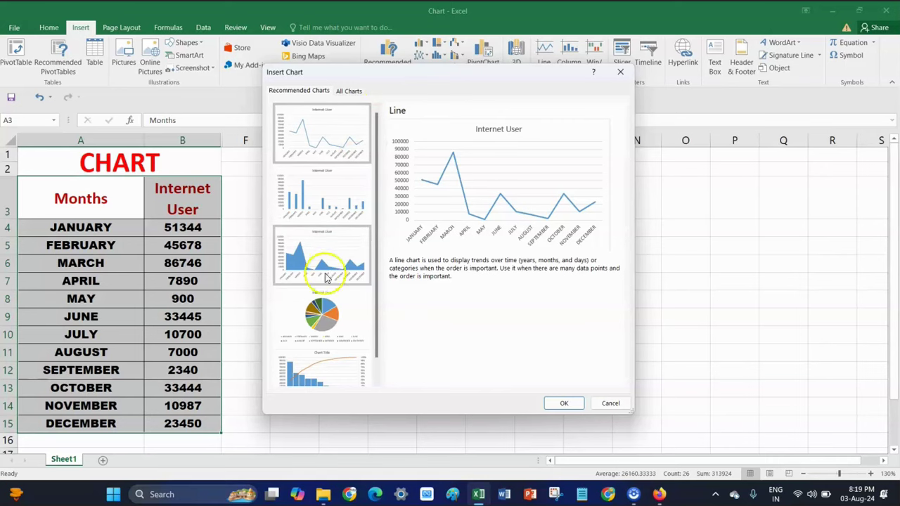
pyautogui.scroll(-1, 323, 289)
pyautogui.scroll(1, 322, 289)
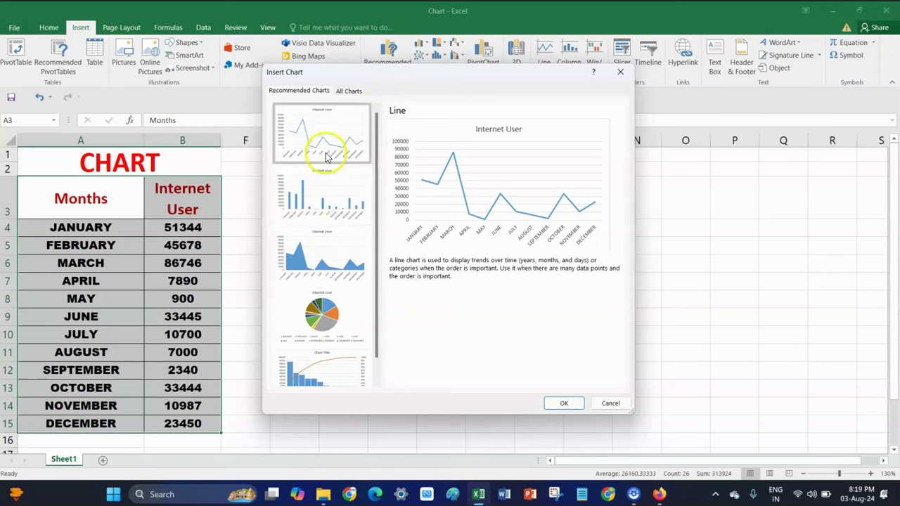
pyautogui.click(345, 92)
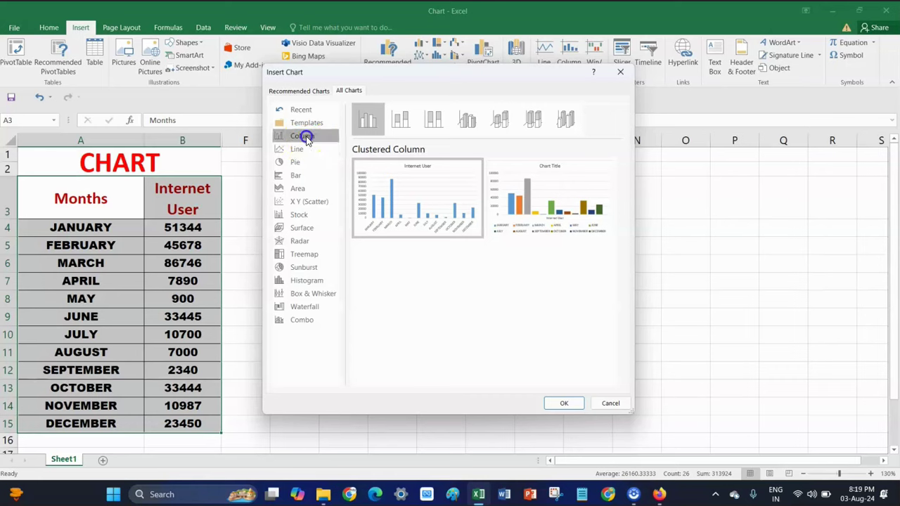
pyautogui.moveTo(412, 206)
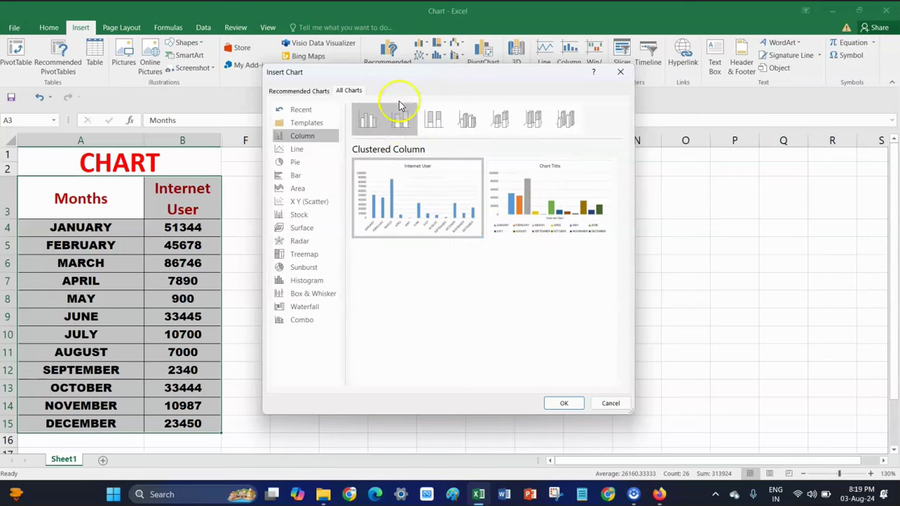
pyautogui.click(369, 121)
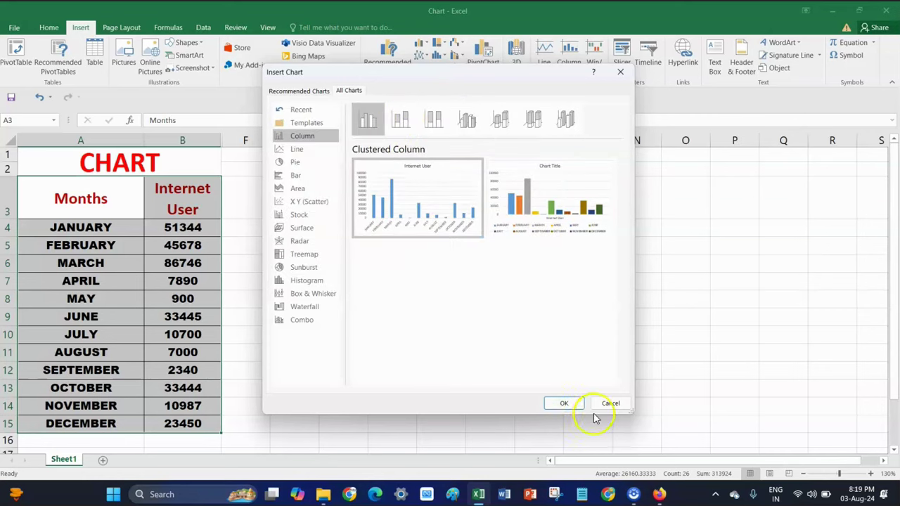
pyautogui.click(570, 404)
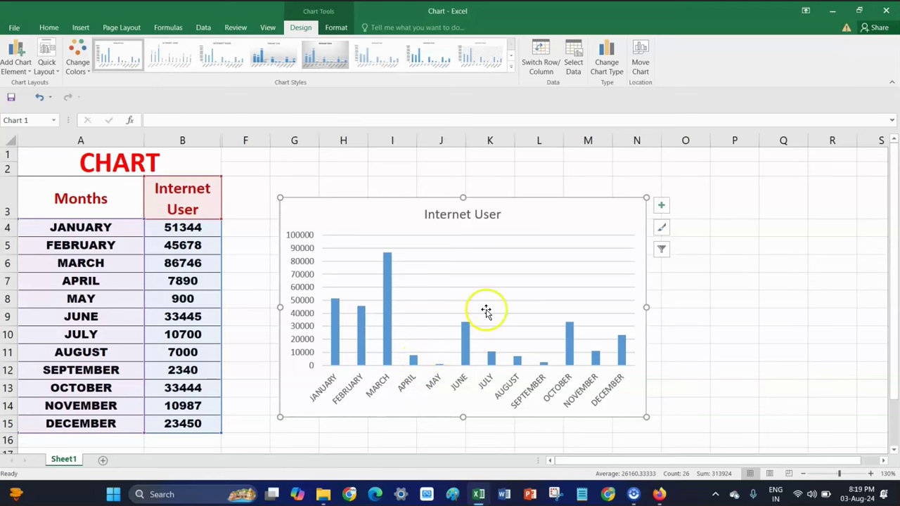
# Try several Chart Styles on the column chart, including a dark style
pyautogui.click(512, 70)
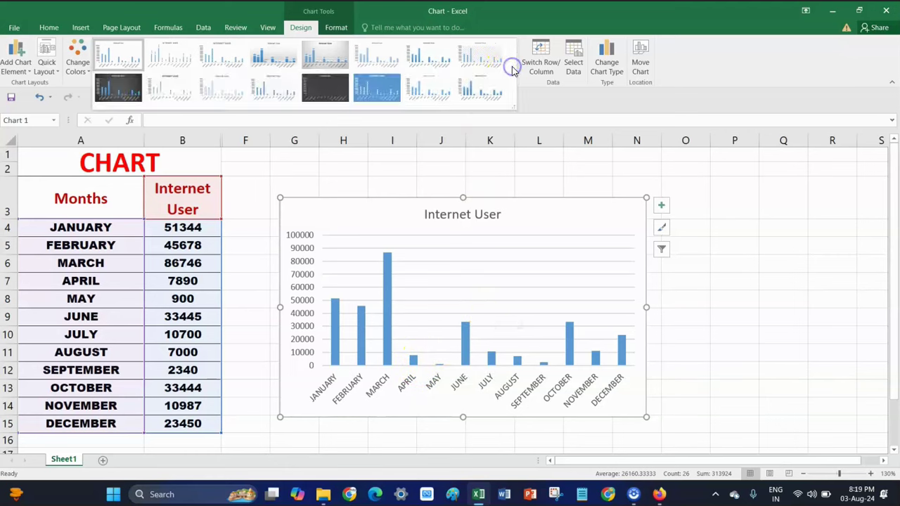
pyautogui.click(415, 95)
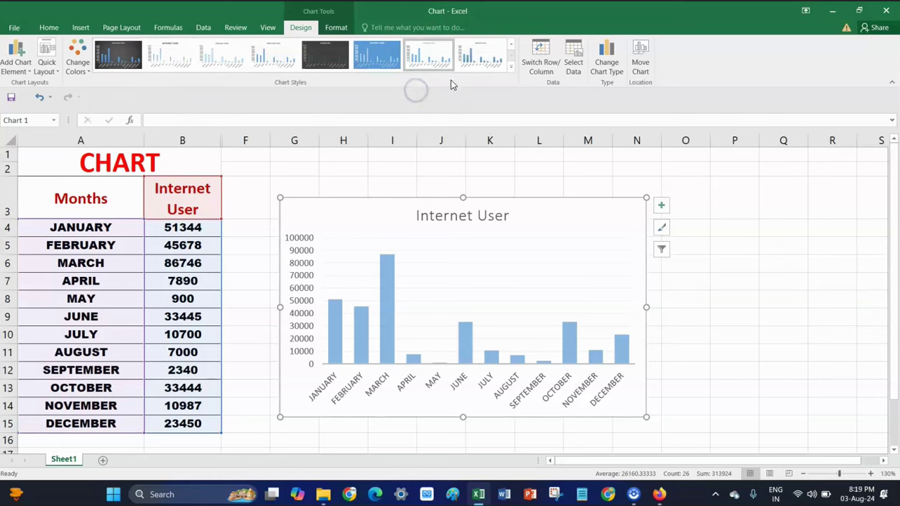
pyautogui.click(512, 69)
pyautogui.click(467, 96)
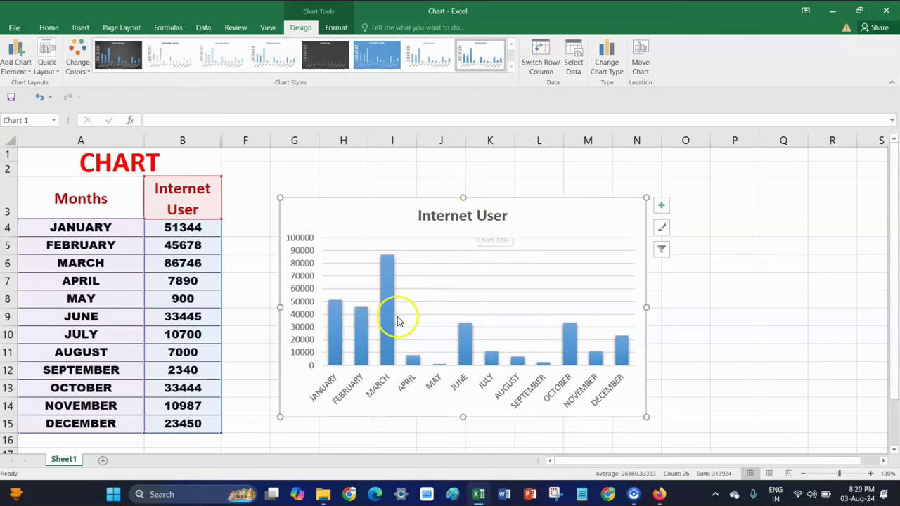
pyautogui.click(323, 66)
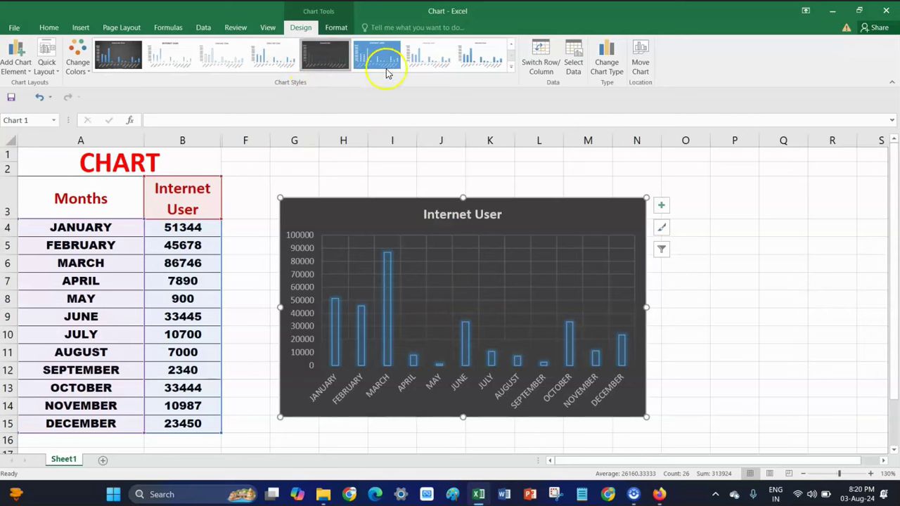
# Apply the style with light outlined bars and data labels, then open Change Chart Type
pyautogui.click(510, 66)
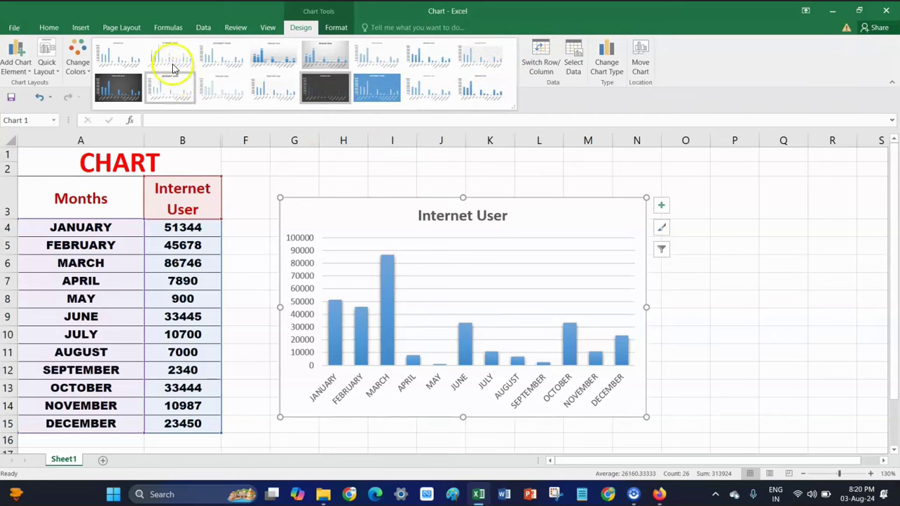
pyautogui.click(266, 62)
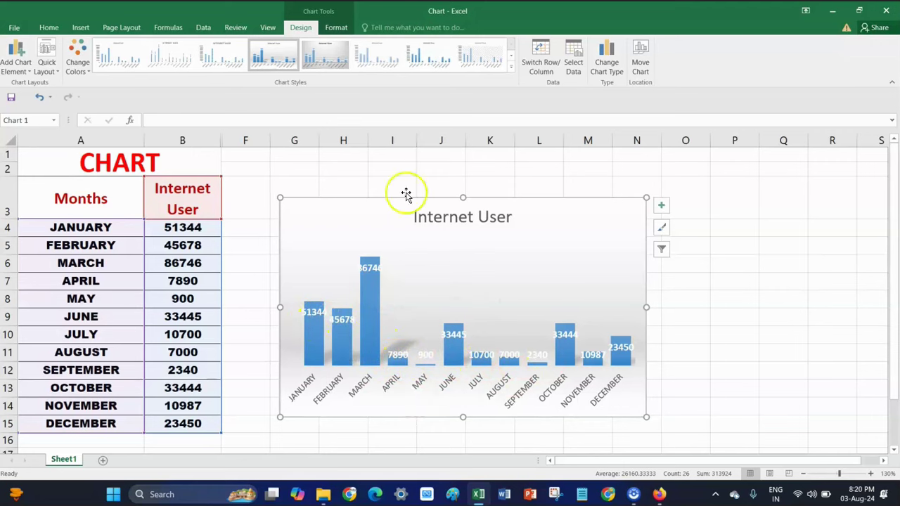
pyautogui.click(365, 65)
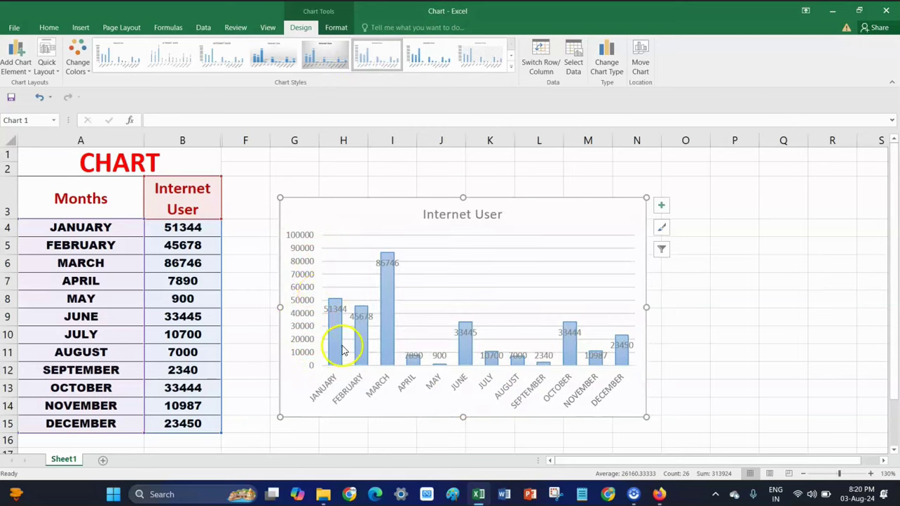
pyautogui.moveTo(388, 278)
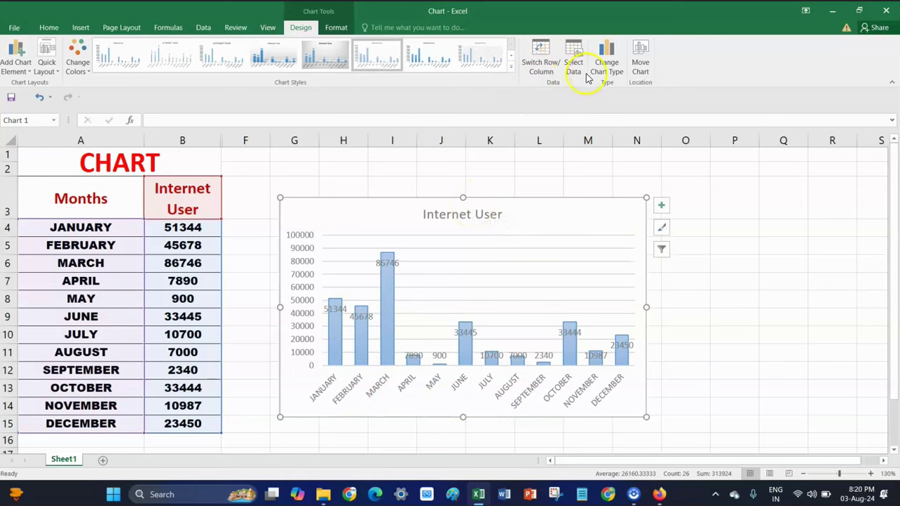
pyautogui.click(609, 76)
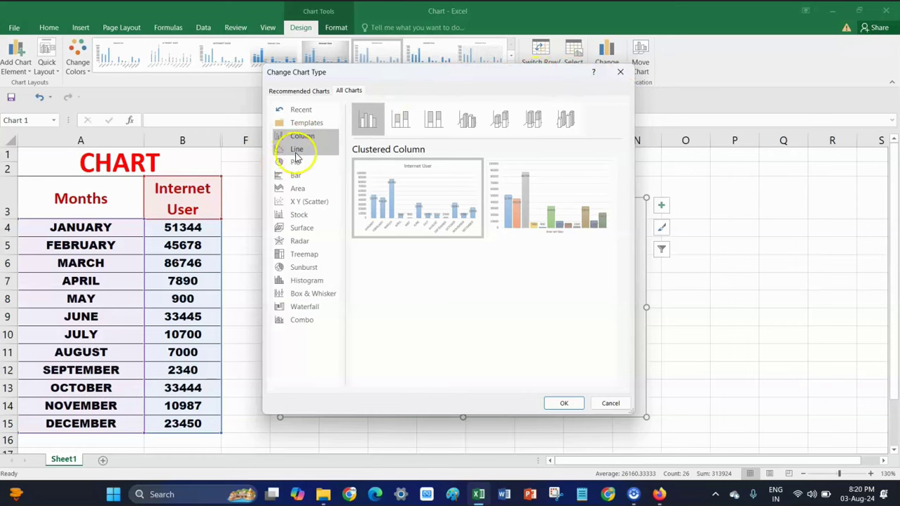
# Cancel Change Chart Type and undo the last three chart changes with Ctrl+Z
pyautogui.click(620, 72)
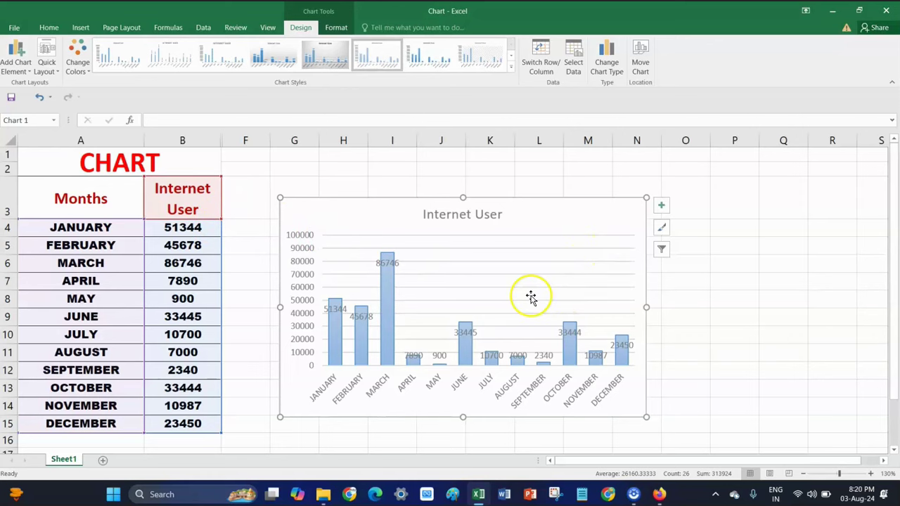
pyautogui.hotkey('ctrl', 'z')
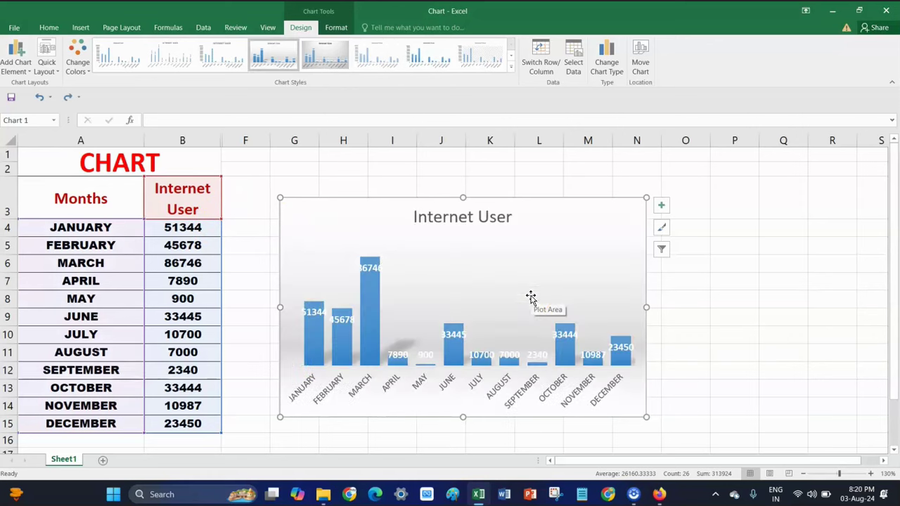
pyautogui.hotkey('ctrl', 'z')
pyautogui.hotkey('ctrl', 'z')
pyautogui.hotkey('ctrl', 'z')
pyautogui.hotkey('ctrl', 'z')
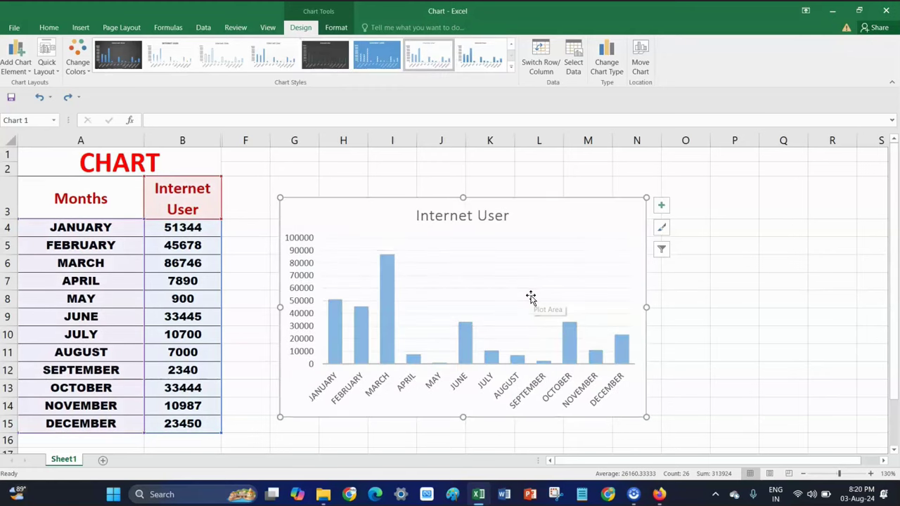
pyautogui.hotkey('ctrl', 'z')
pyautogui.hotkey('ctrl', 'z')
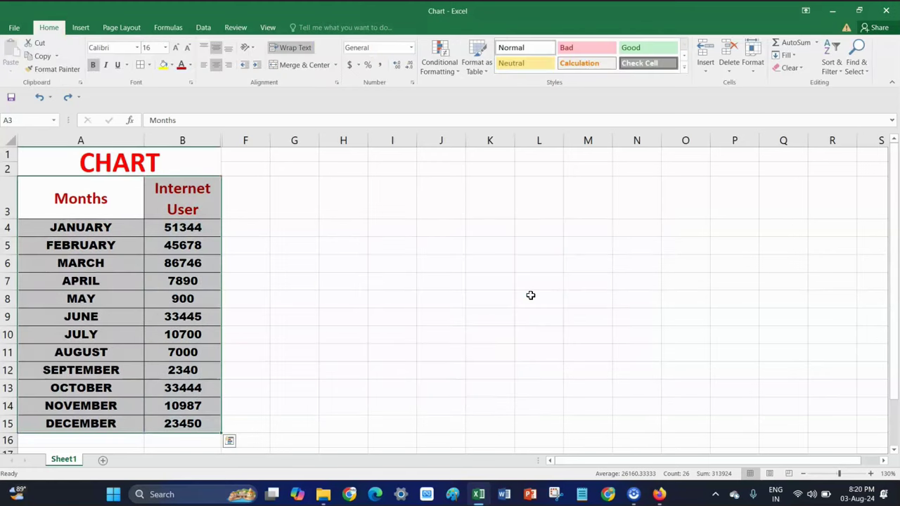
# Unhide columns C–E showing Desktop, Smart Mobile and Smart Watch User figures
pyautogui.rightClick(220, 141)
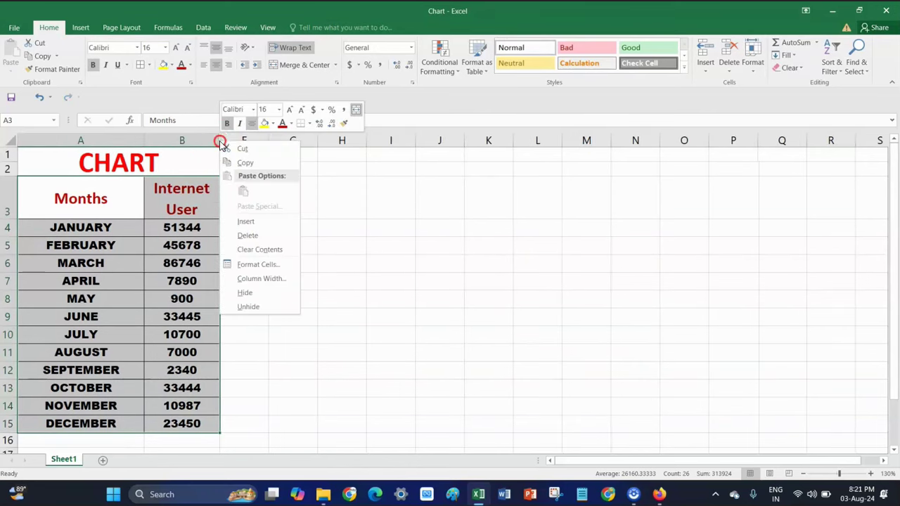
pyautogui.click(258, 312)
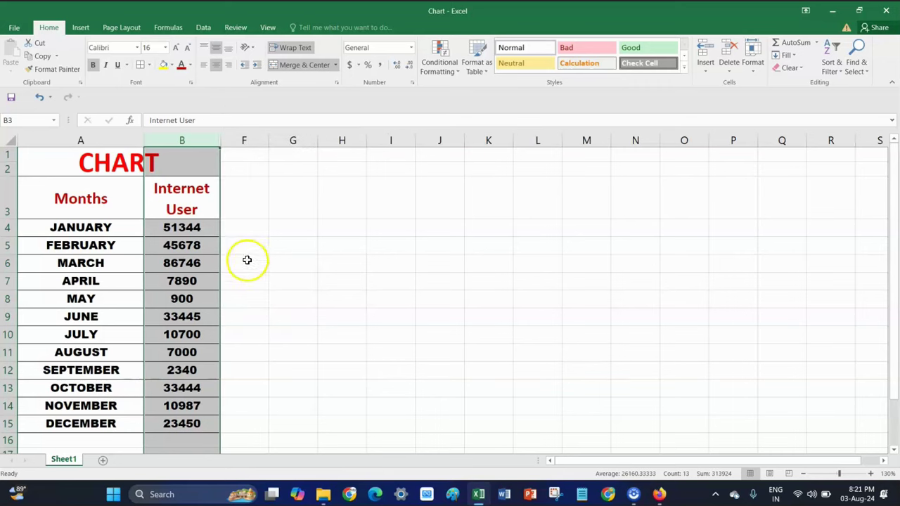
pyautogui.rightClick(219, 141)
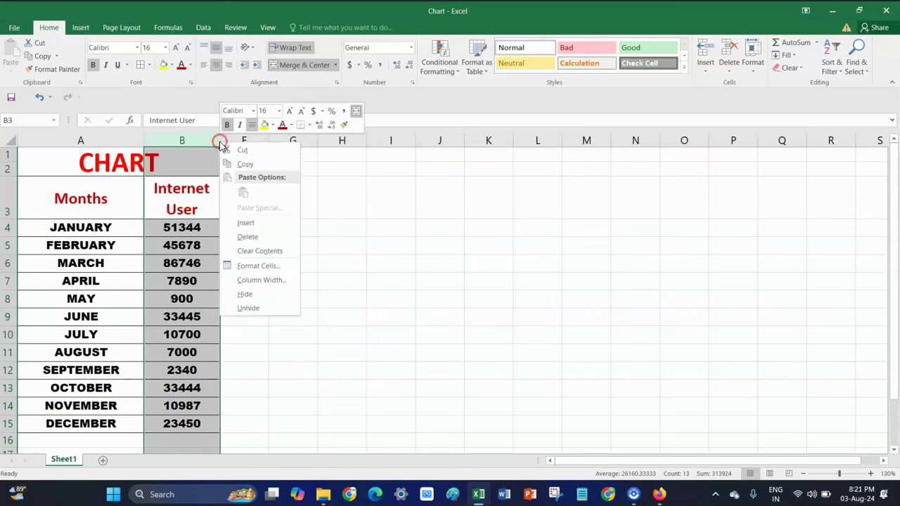
pyautogui.click(242, 307)
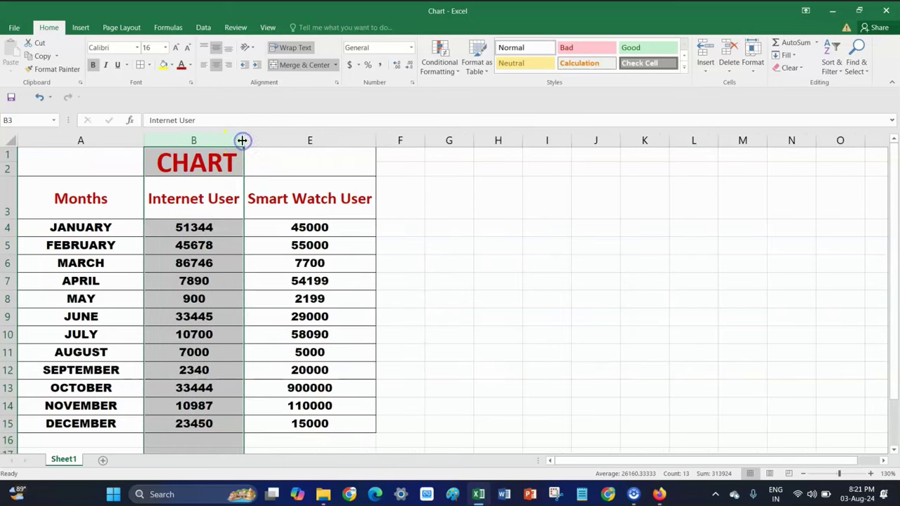
pyautogui.doubleClick(244, 140)
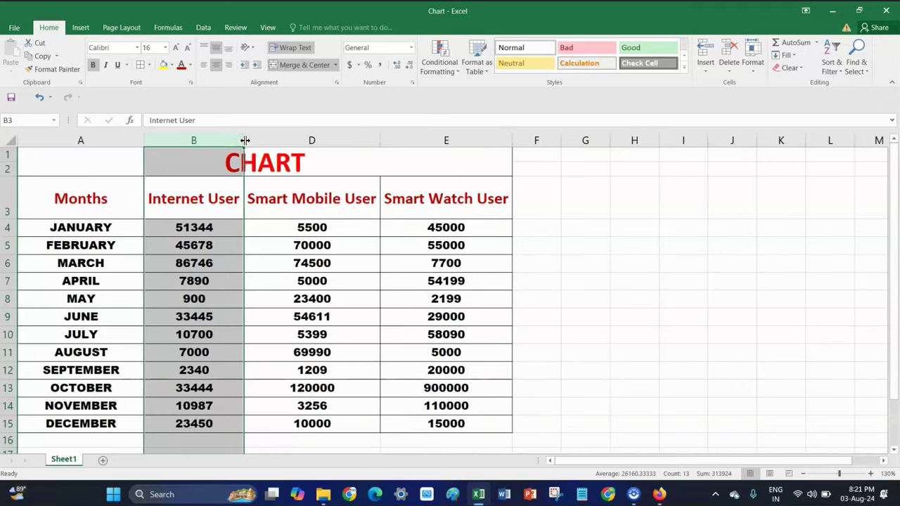
pyautogui.doubleClick(244, 141)
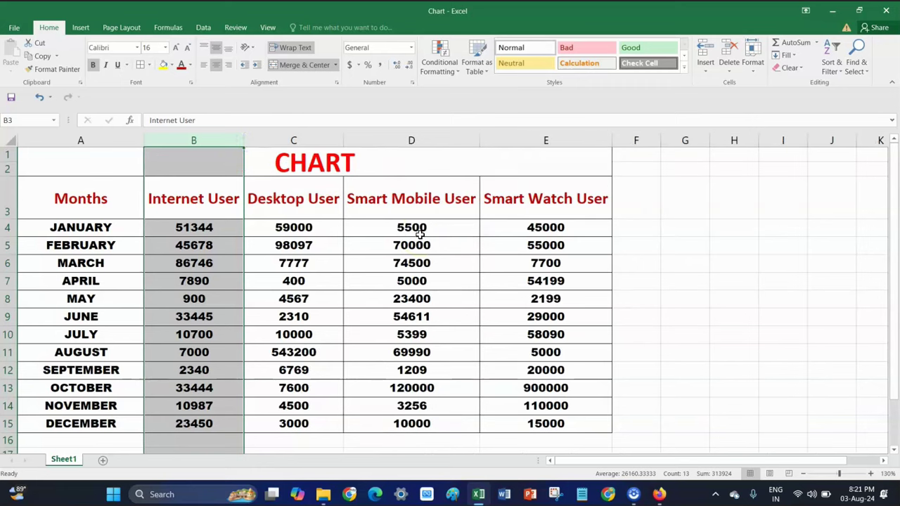
pyautogui.click(80, 27)
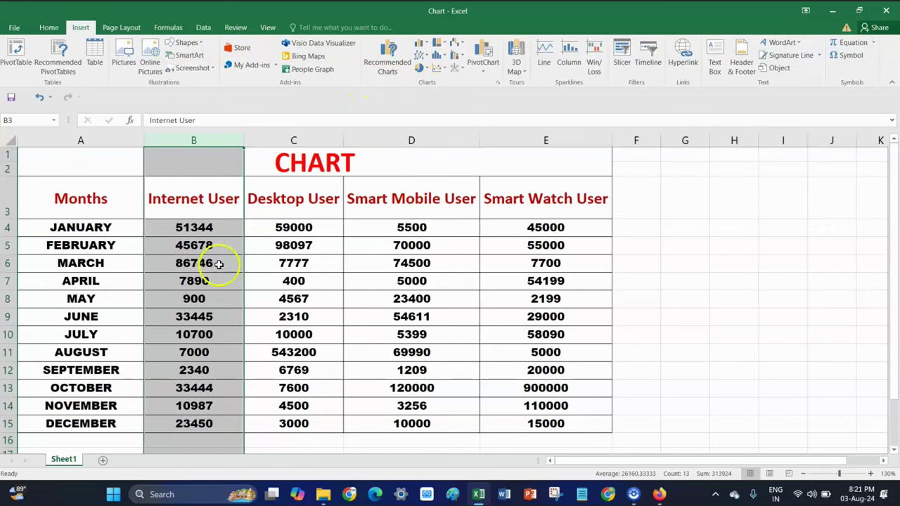
# Select A3:E15 and insert a 2-D Clustered Column chart of all four user series
pyautogui.moveTo(62, 203)
pyautogui.mouseDown()
pyautogui.moveTo(157, 354)
pyautogui.moveTo(348, 442)
pyautogui.moveTo(438, 424)
pyautogui.moveTo(515, 425)
pyautogui.mouseUp()
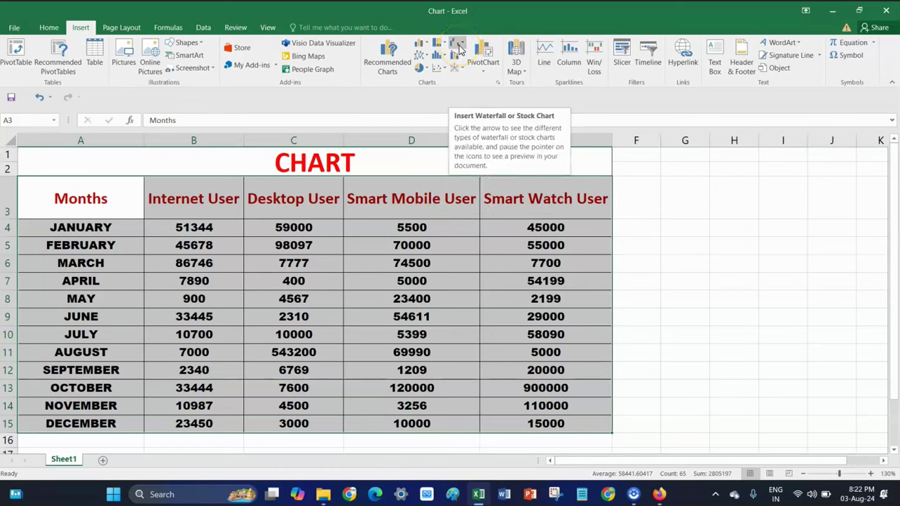
pyautogui.click(422, 44)
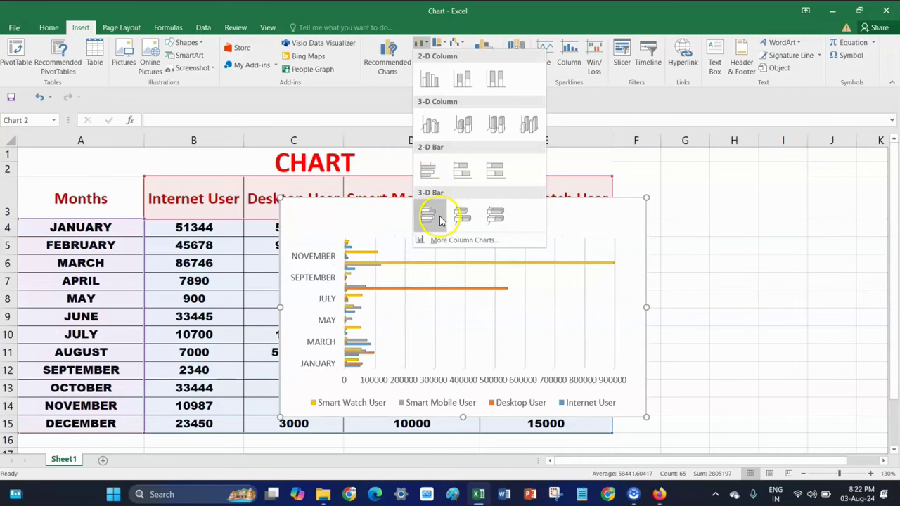
pyautogui.click(428, 81)
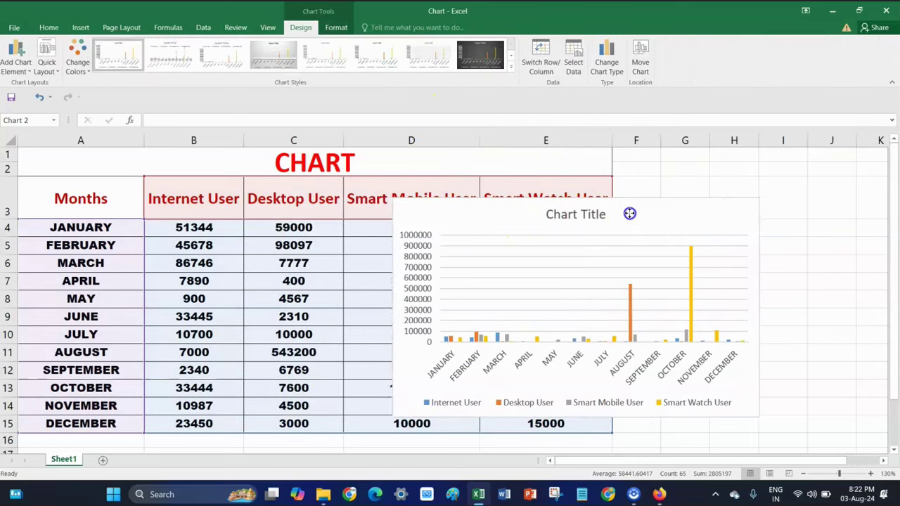
# Zoom to 110%, place the chart right of the table, and expand Chart Styles
pyautogui.moveTo(513, 214); pyautogui.dragTo(634, 215)
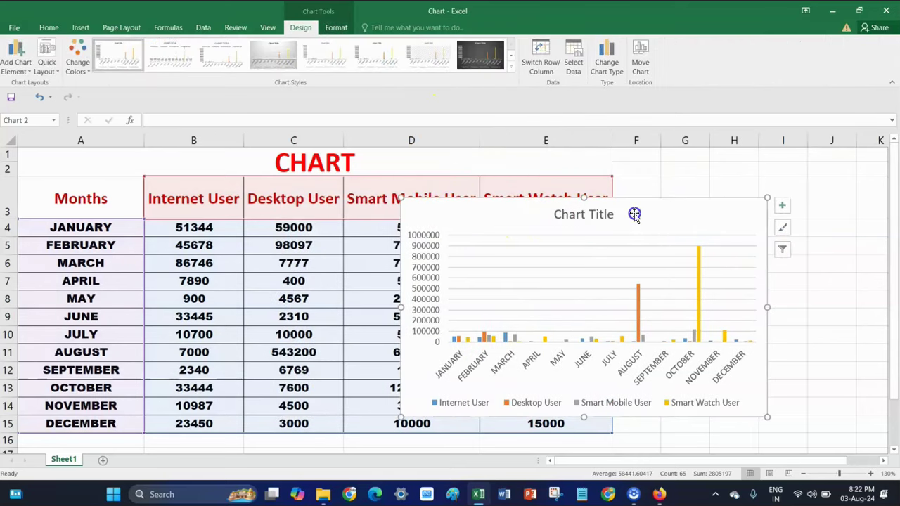
pyautogui.click(803, 473)
pyautogui.click(803, 473)
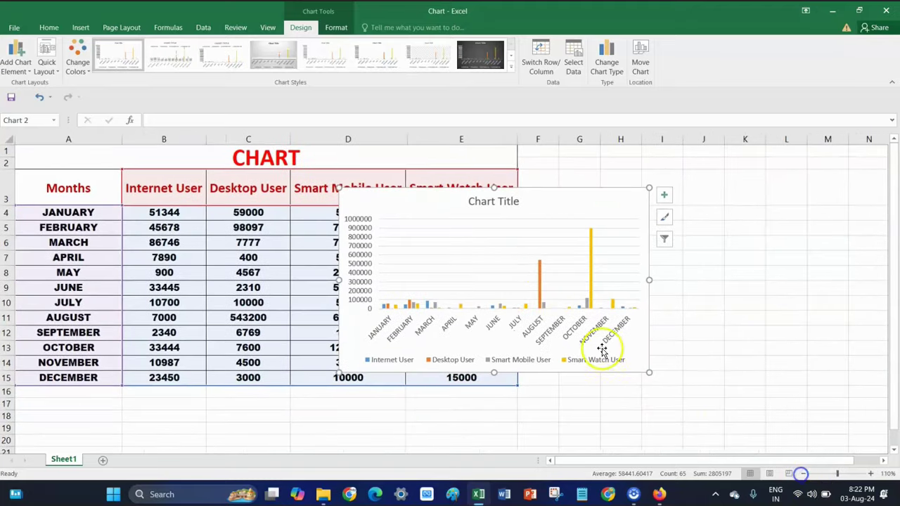
pyautogui.moveTo(485, 200); pyautogui.dragTo(613, 196)
pyautogui.doubleClick(599, 196)
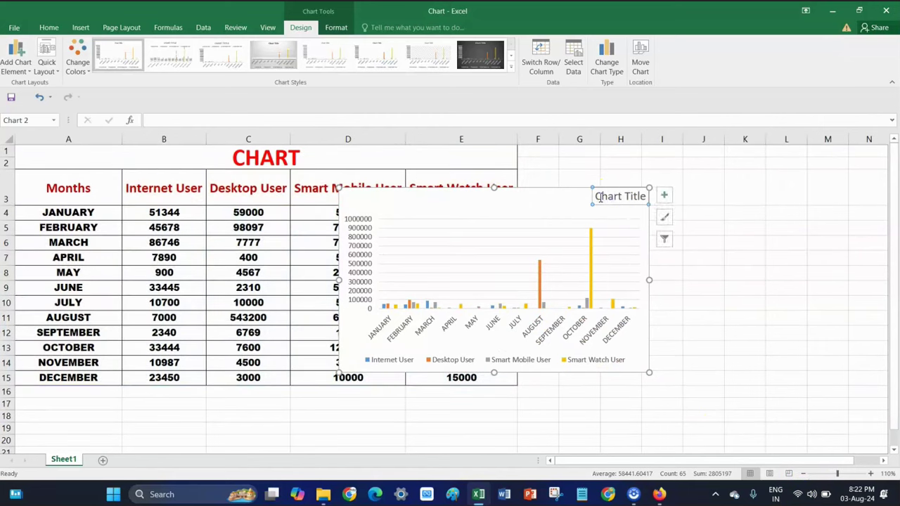
pyautogui.hotkey('ctrl', 'z')
pyautogui.moveTo(600, 199); pyautogui.dragTo(759, 194)
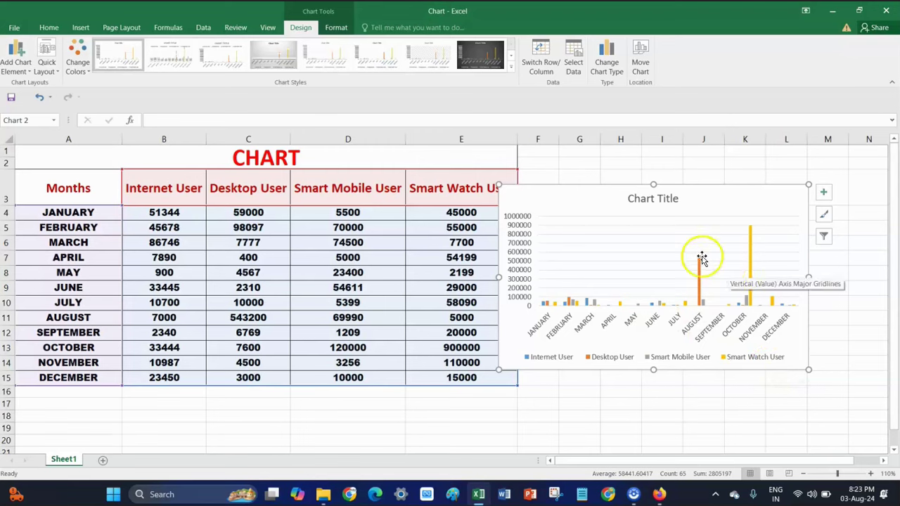
pyautogui.click(511, 73)
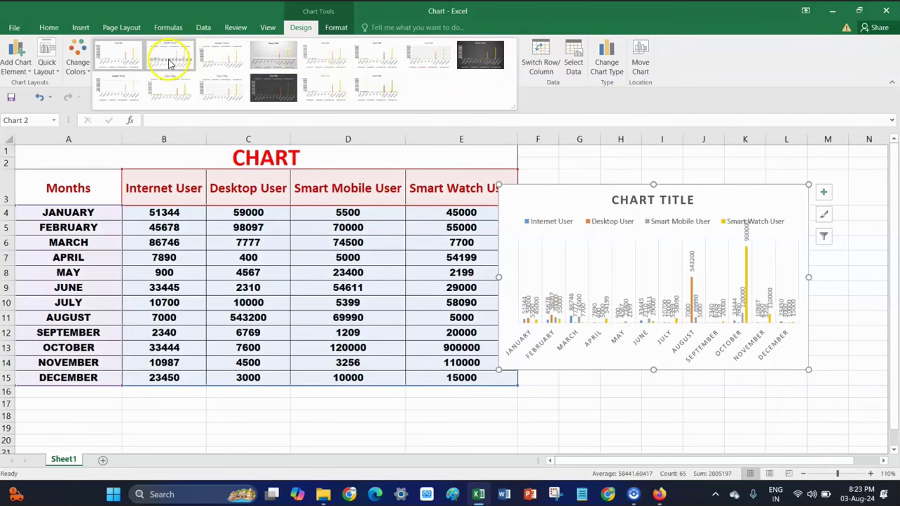
# Apply Style 10 with outlined columns and Quick Layout 1 with the legend on the right
pyautogui.click(167, 106)
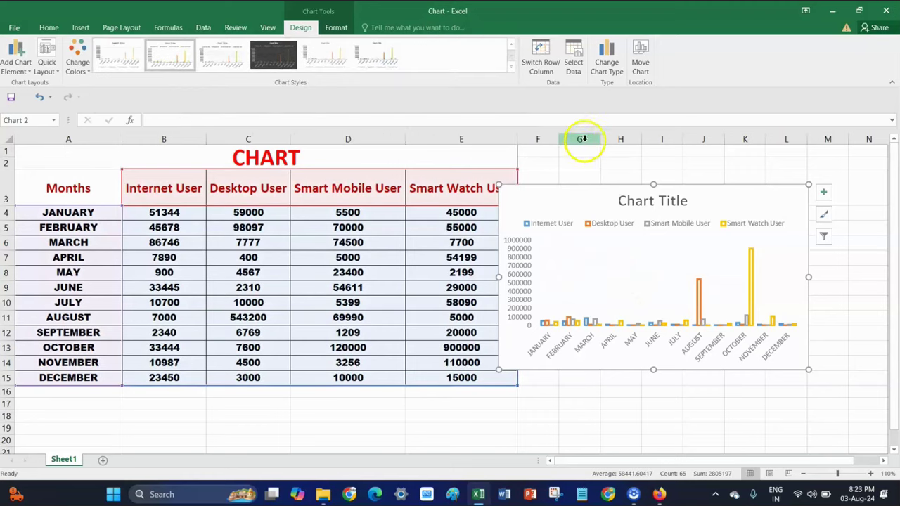
pyautogui.click(608, 68)
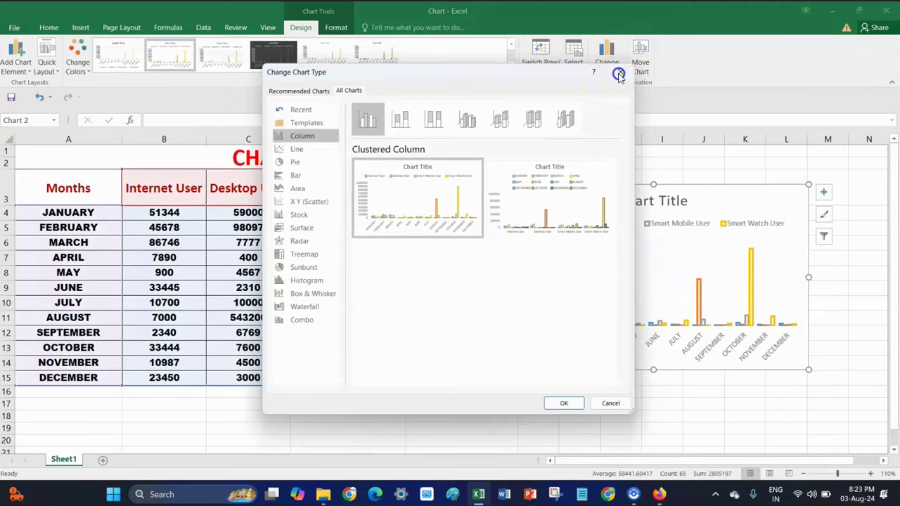
pyautogui.click(619, 74)
pyautogui.click(52, 74)
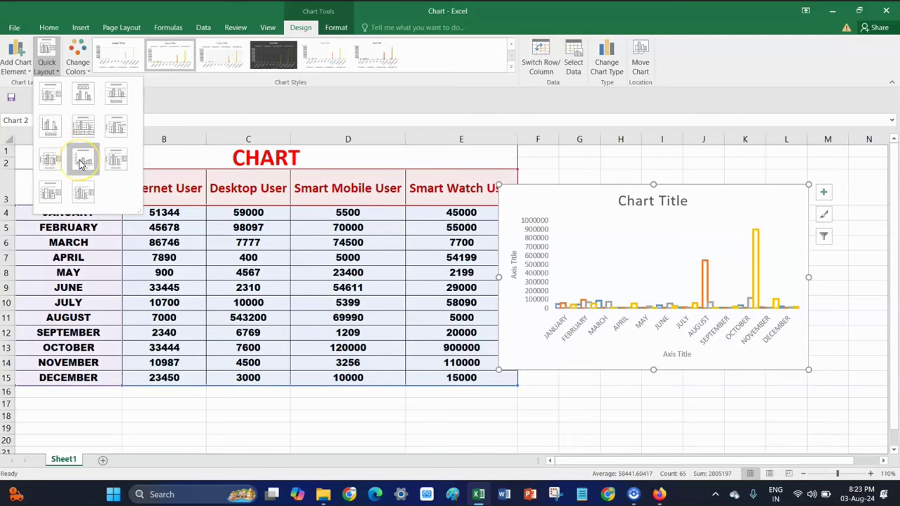
pyautogui.click(58, 95)
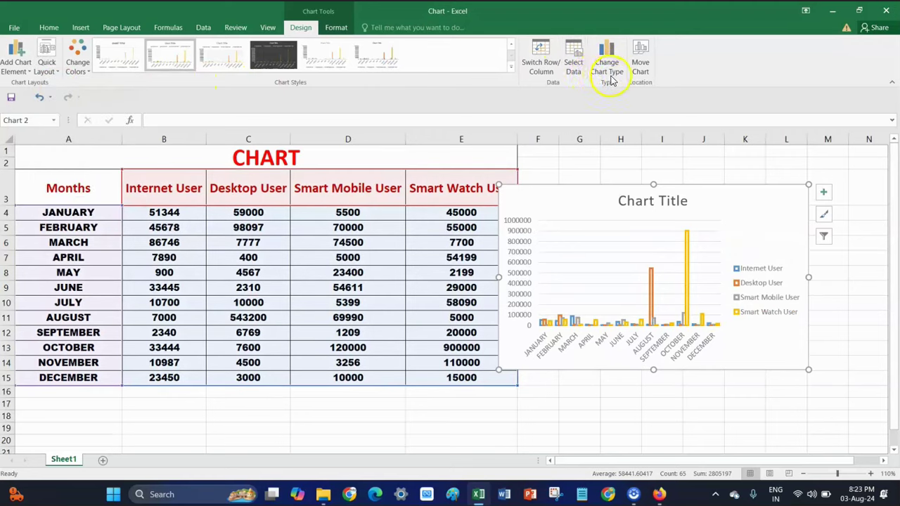
# Change the chart type to Line > 100% Stacked Line with Markers
pyautogui.click(609, 78)
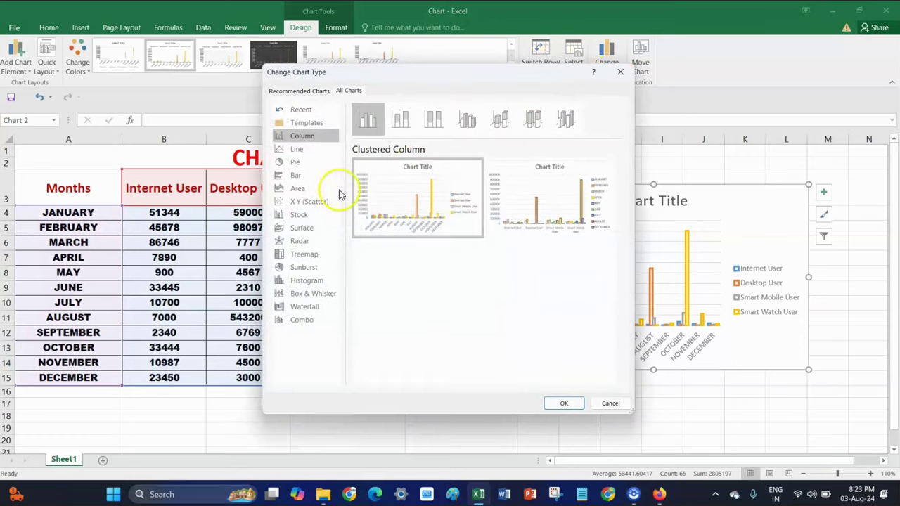
pyautogui.click(305, 151)
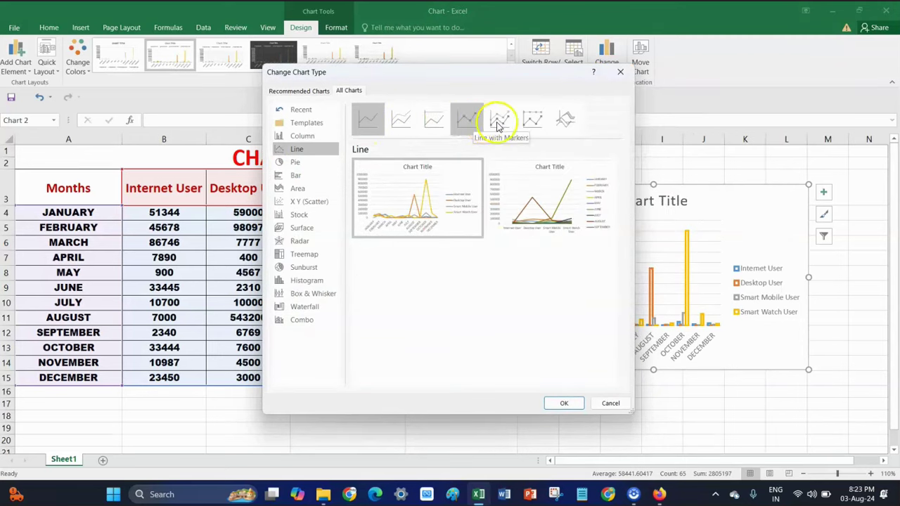
pyautogui.click(548, 126)
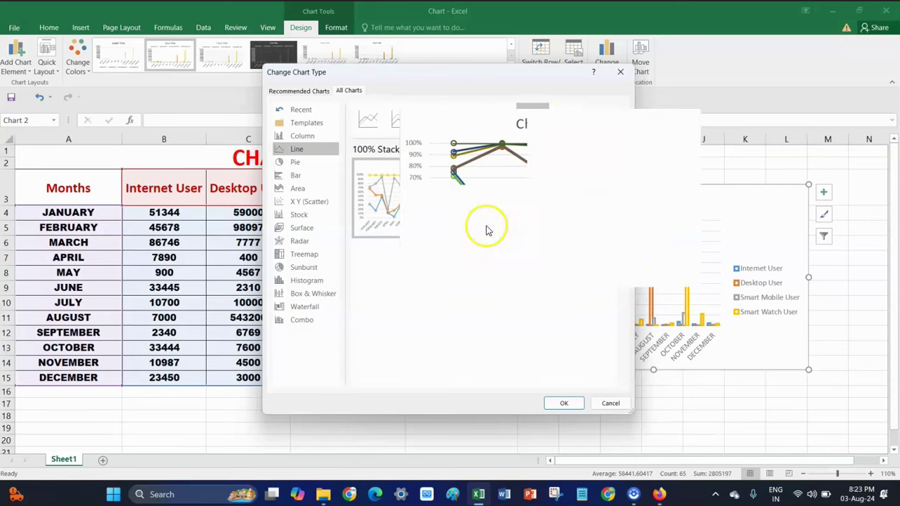
pyautogui.moveTo(633, 494)
pyautogui.moveTo(555, 408)
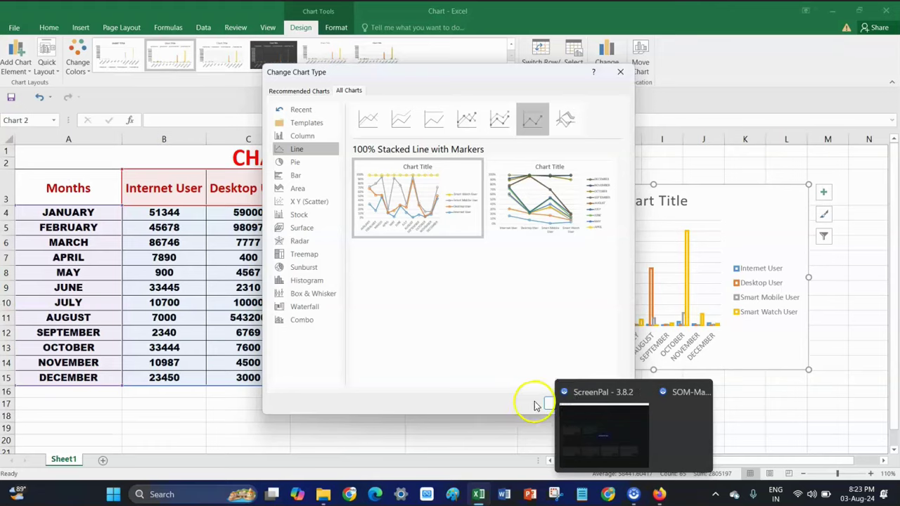
pyautogui.click(563, 403)
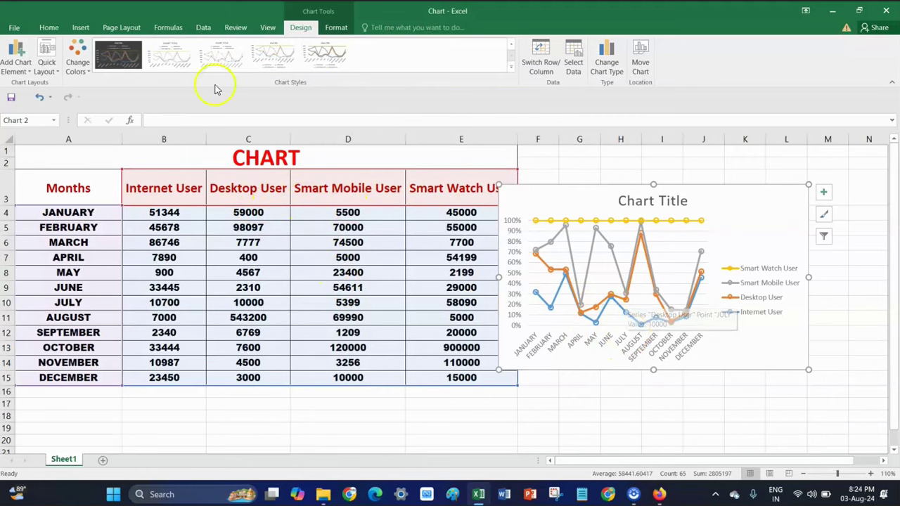
# Switch the chart to a plain 2-D Pie after previewing the 3-D Pie variant
pyautogui.click(609, 73)
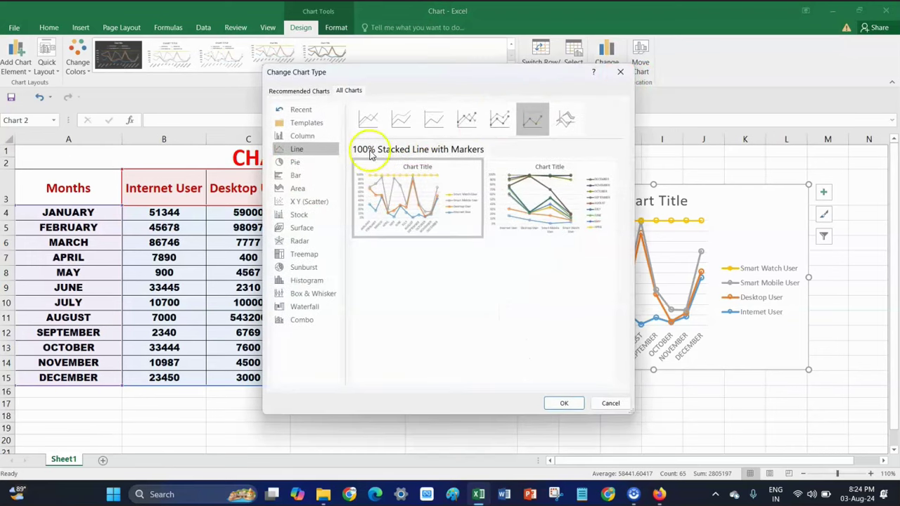
pyautogui.click(301, 164)
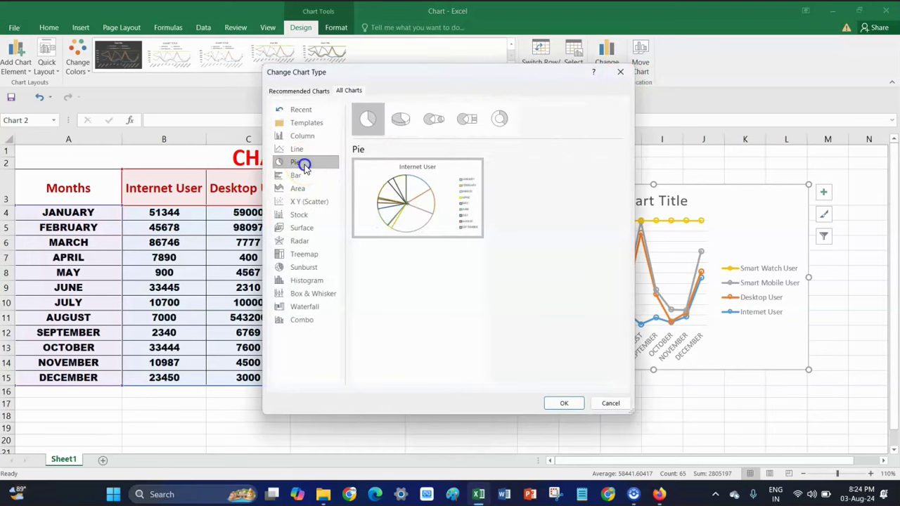
pyautogui.moveTo(402, 203)
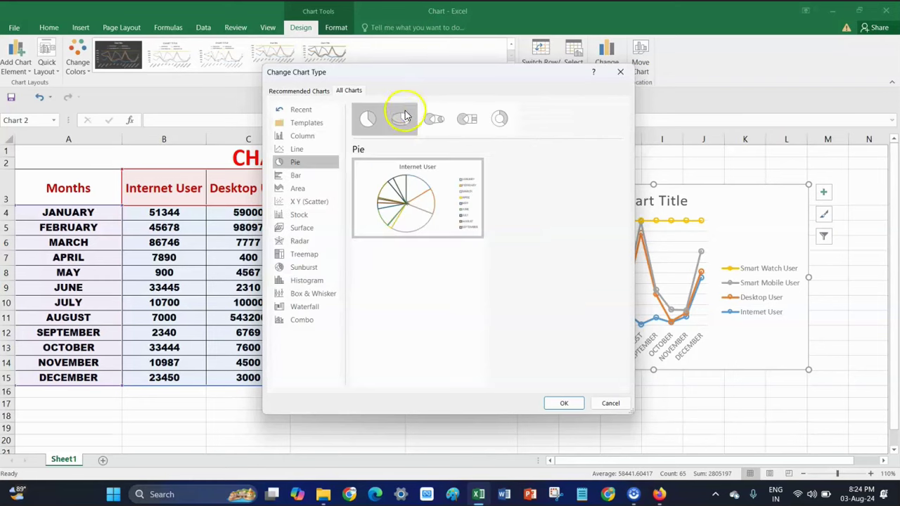
pyautogui.click(402, 120)
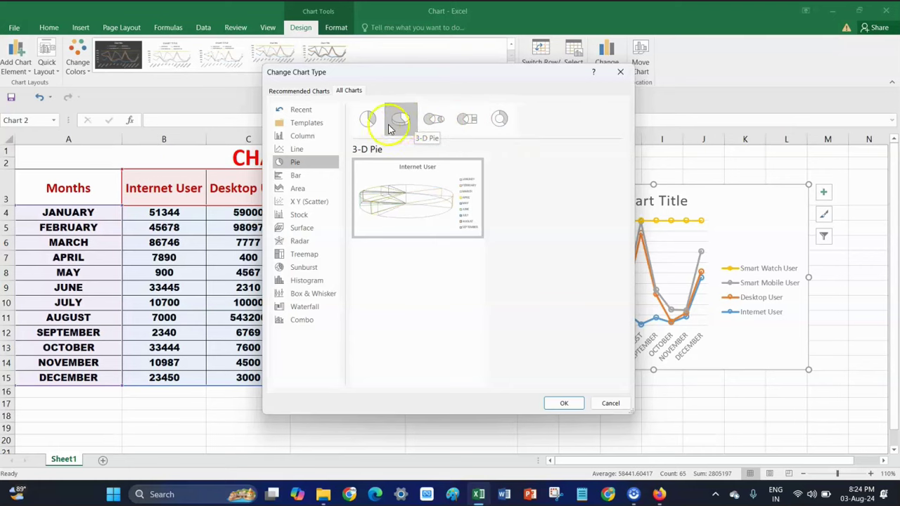
pyautogui.click(360, 125)
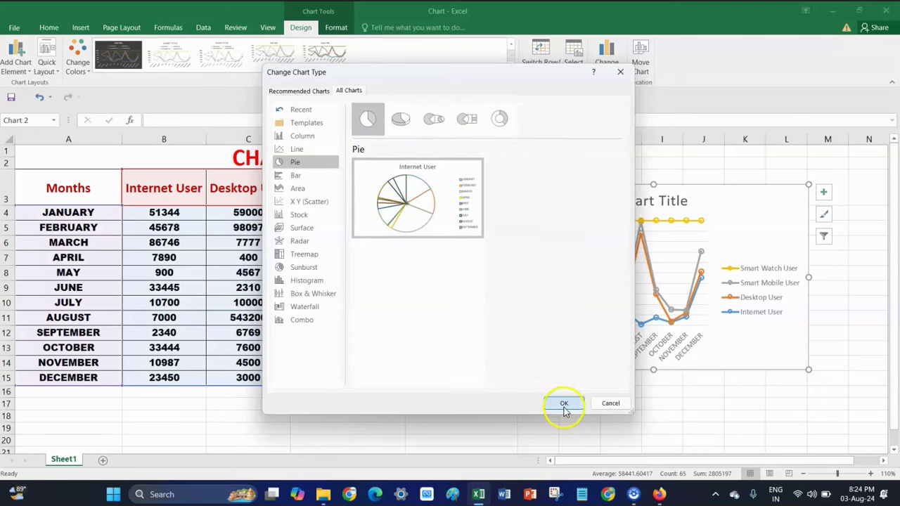
pyautogui.click(563, 404)
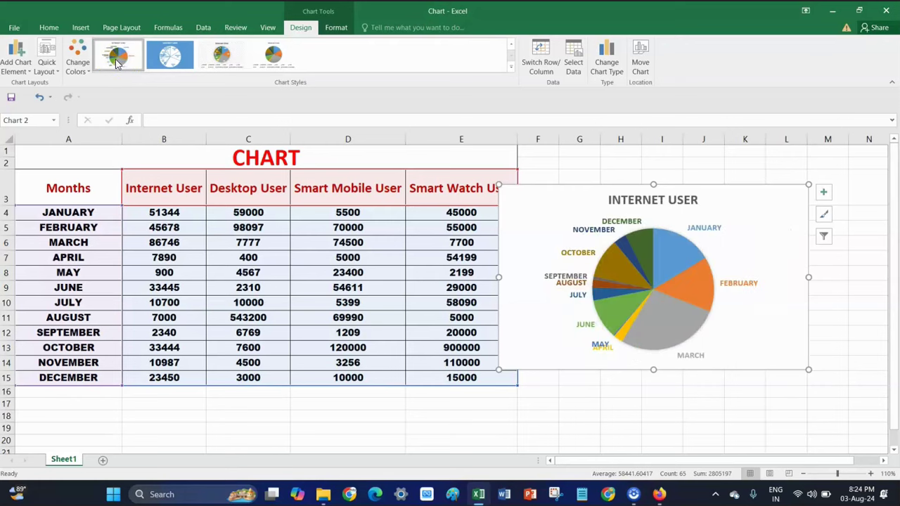
# Return to the sheet and select the user figures B3:E15, starting at Internet User
pyautogui.moveTo(674, 270)
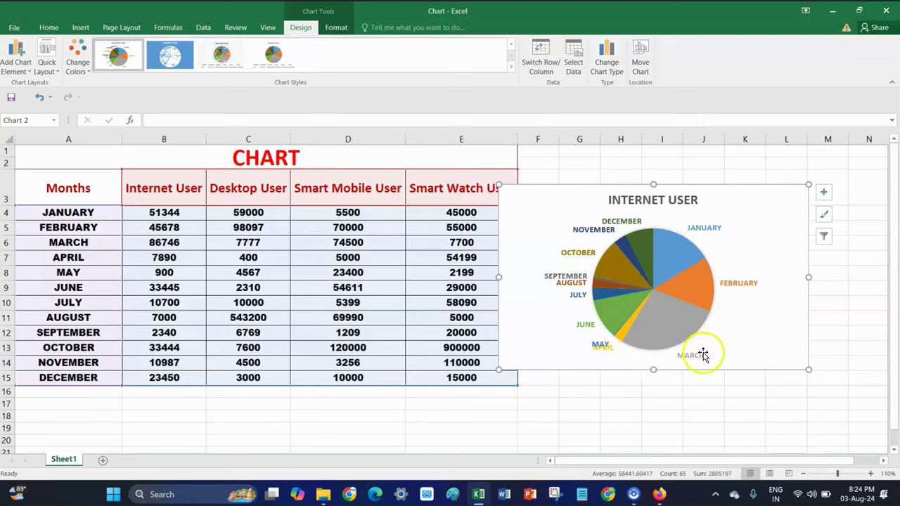
pyautogui.click(311, 277)
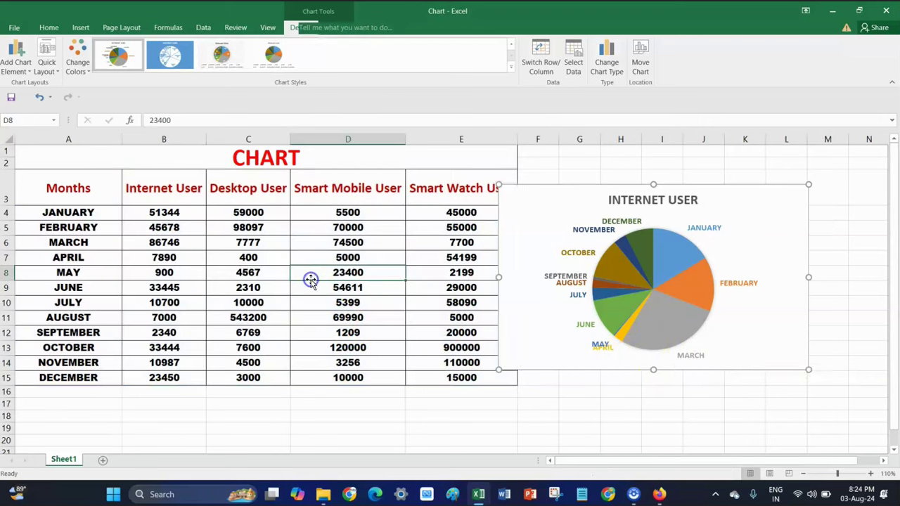
pyautogui.click(240, 189)
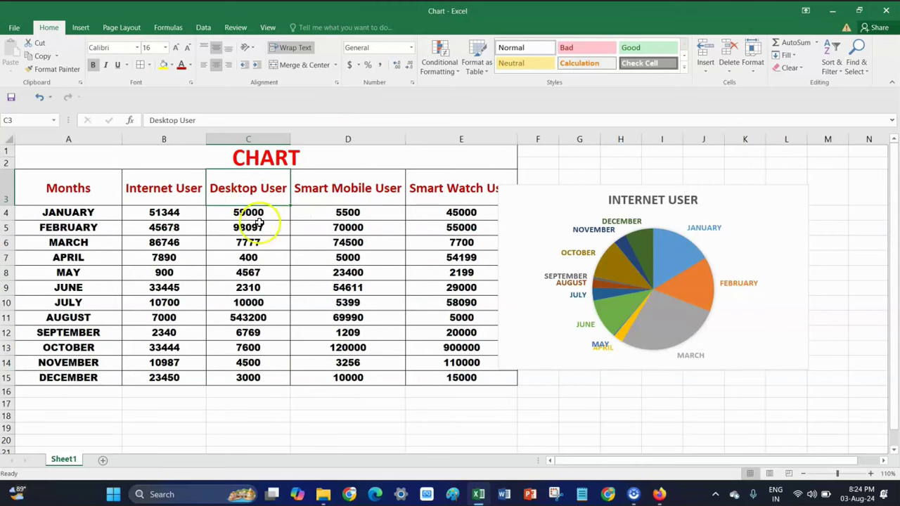
pyautogui.click(177, 190)
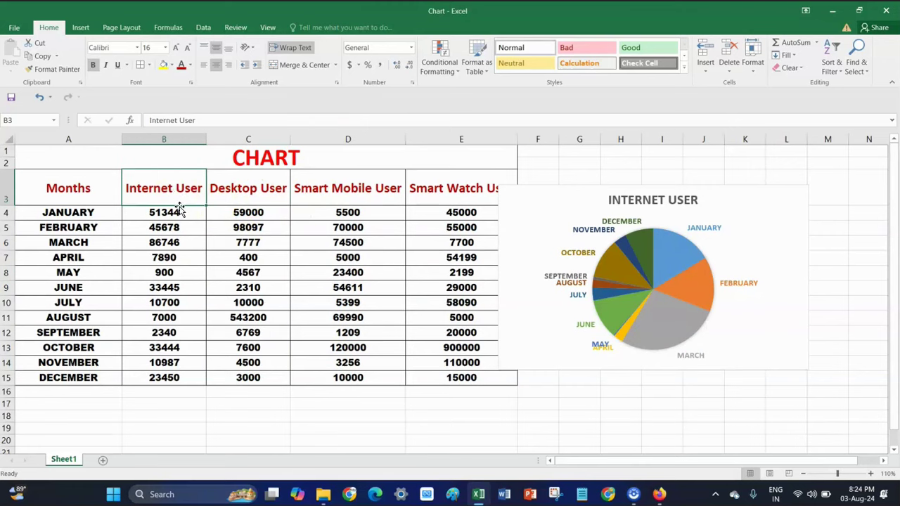
pyautogui.moveTo(180, 197); pyautogui.dragTo(447, 382)
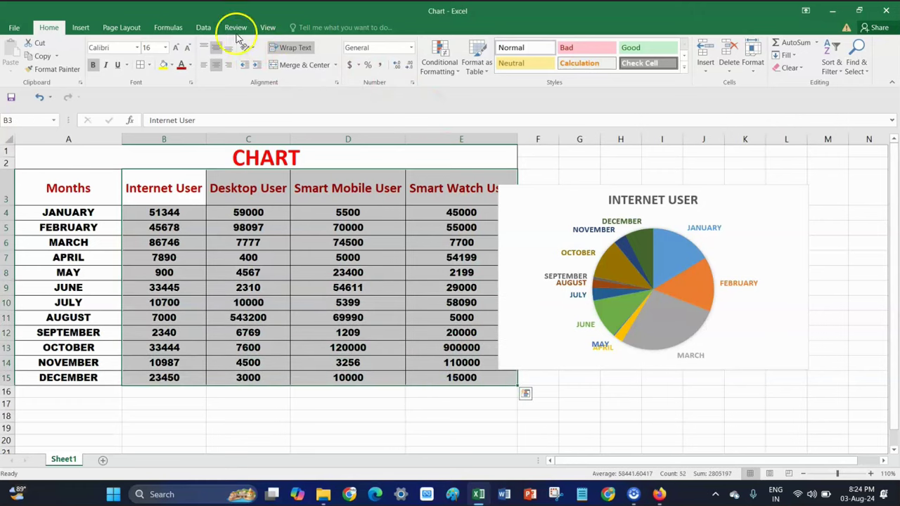
# Insert a flat 2-D pie chart of the selection, drag it into place, and deselect it
pyautogui.click(80, 27)
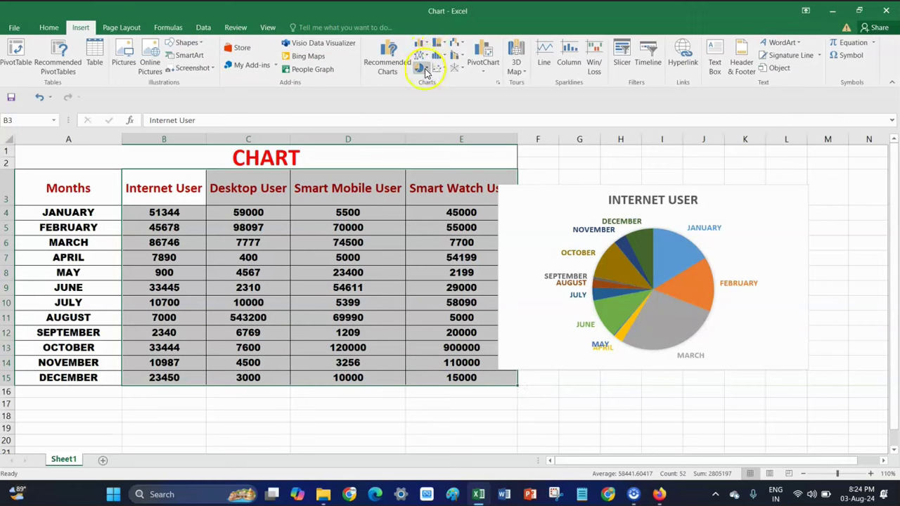
pyautogui.click(423, 68)
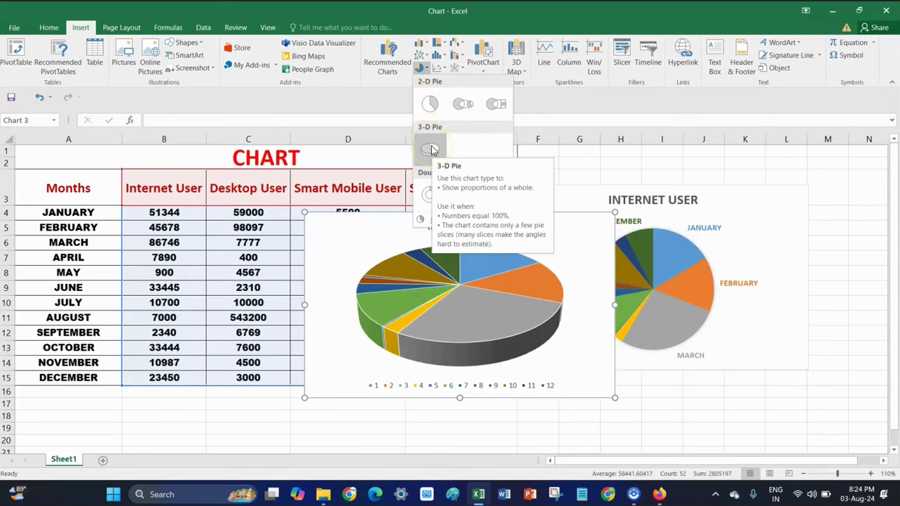
pyautogui.click(429, 104)
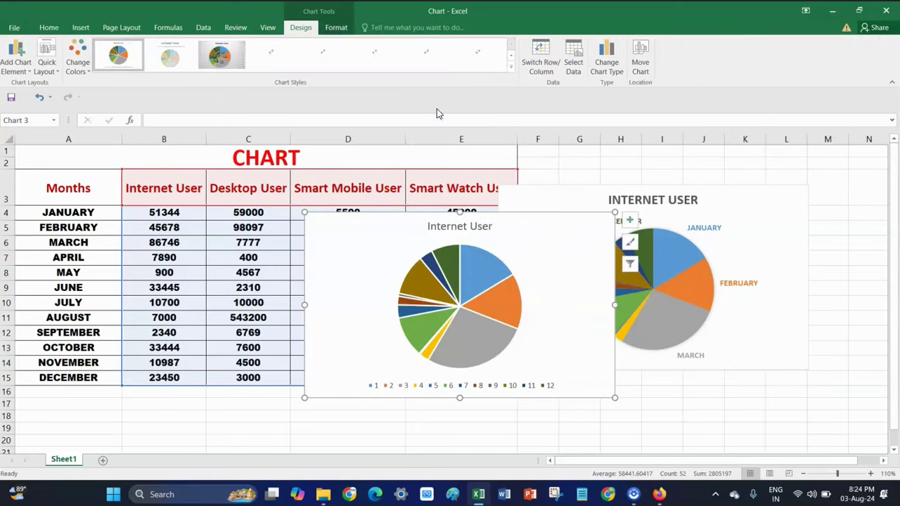
pyautogui.click(475, 255)
pyautogui.moveTo(474, 255); pyautogui.dragTo(443, 302)
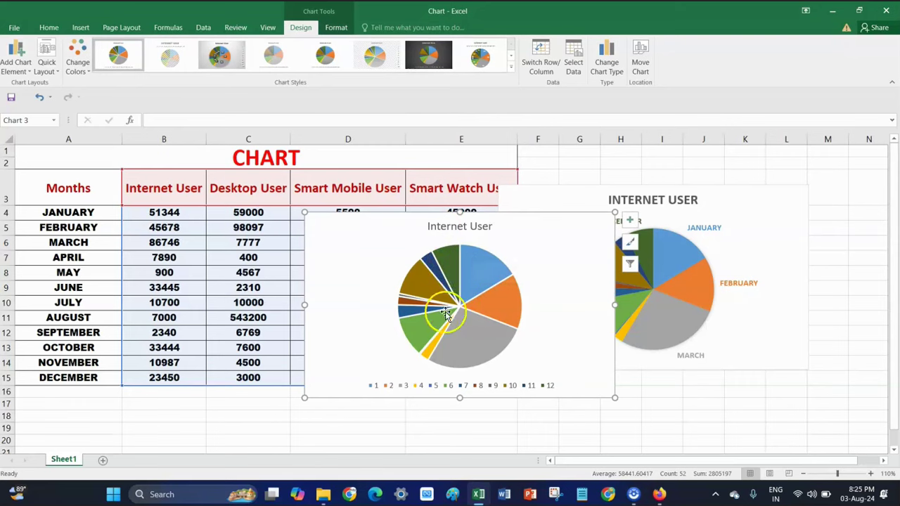
pyautogui.moveTo(443, 303); pyautogui.dragTo(377, 393)
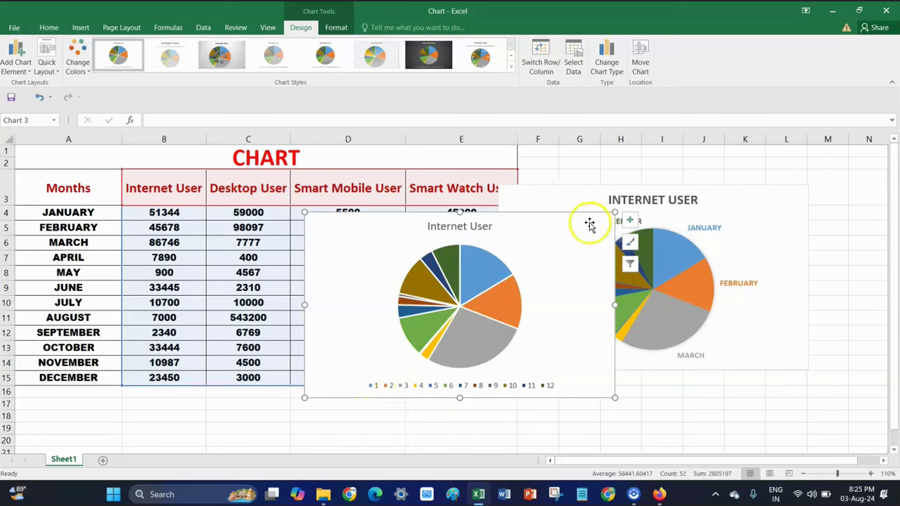
pyautogui.click(202, 242)
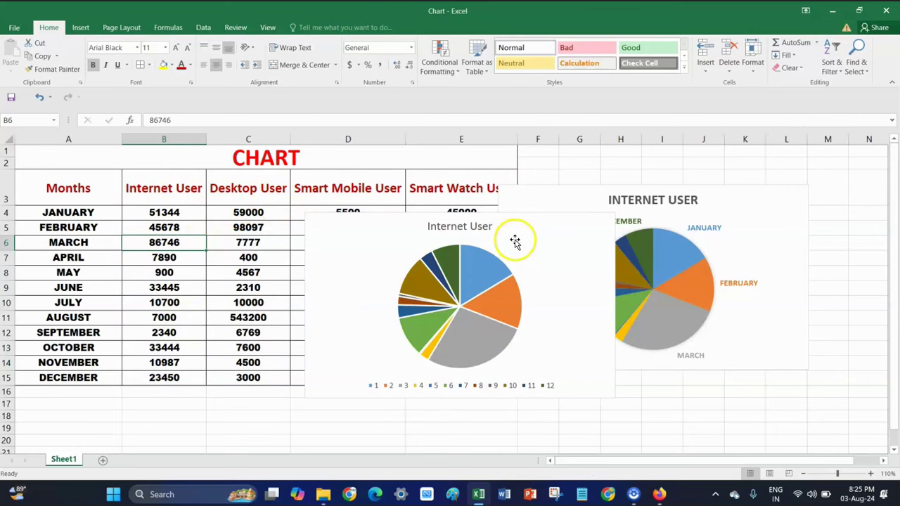
# Remove the second Internet User pie, then insert a 2-D pie of the Desktop User column C
pyautogui.hotkey('ctrl', 'z')
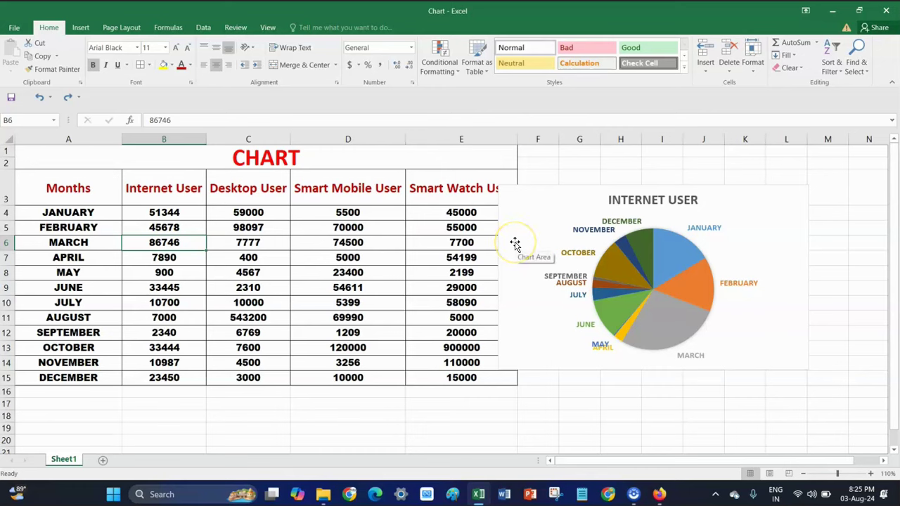
pyautogui.click(262, 214)
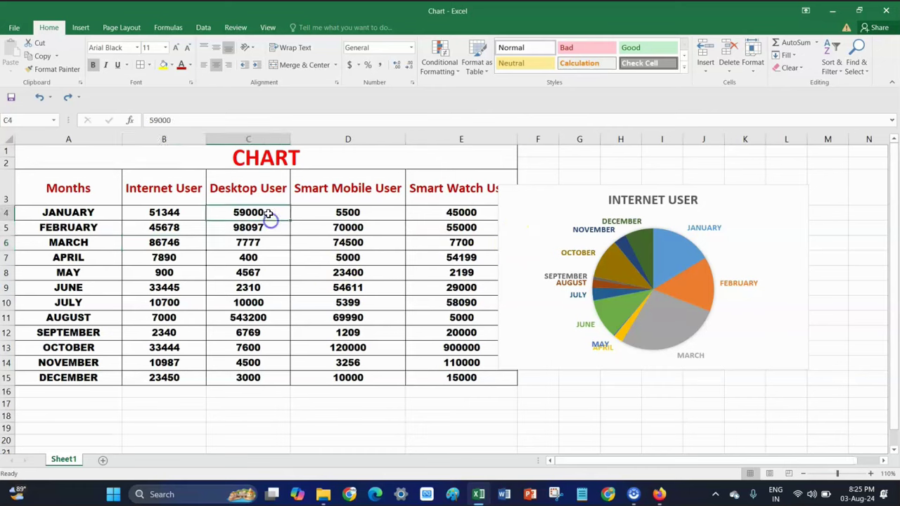
pyautogui.click(260, 138)
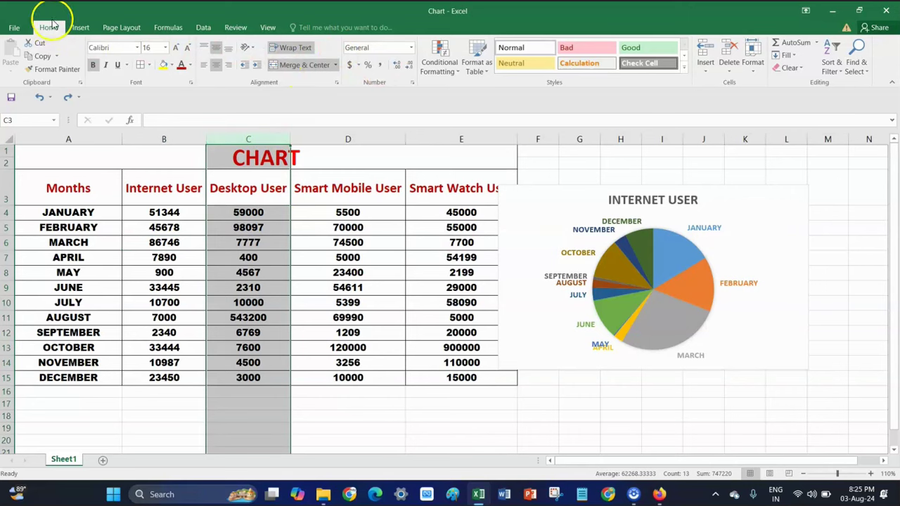
pyautogui.click(80, 29)
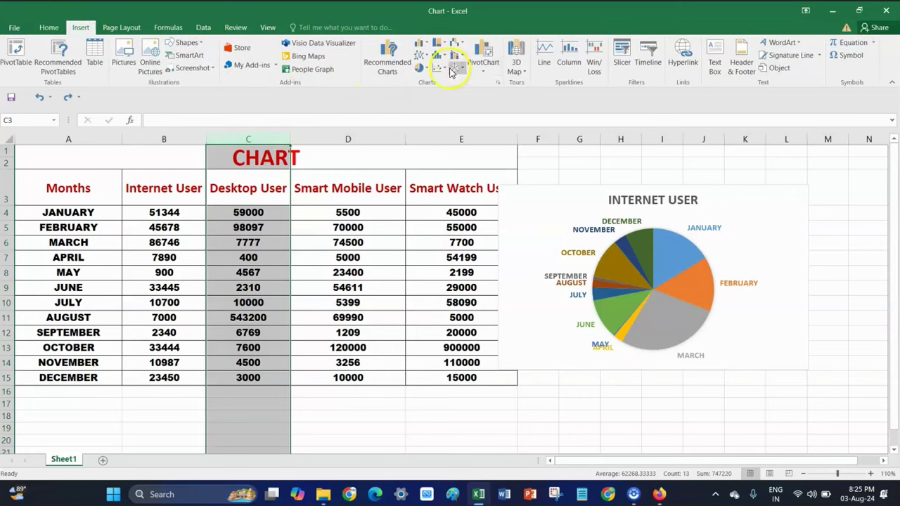
pyautogui.click(426, 70)
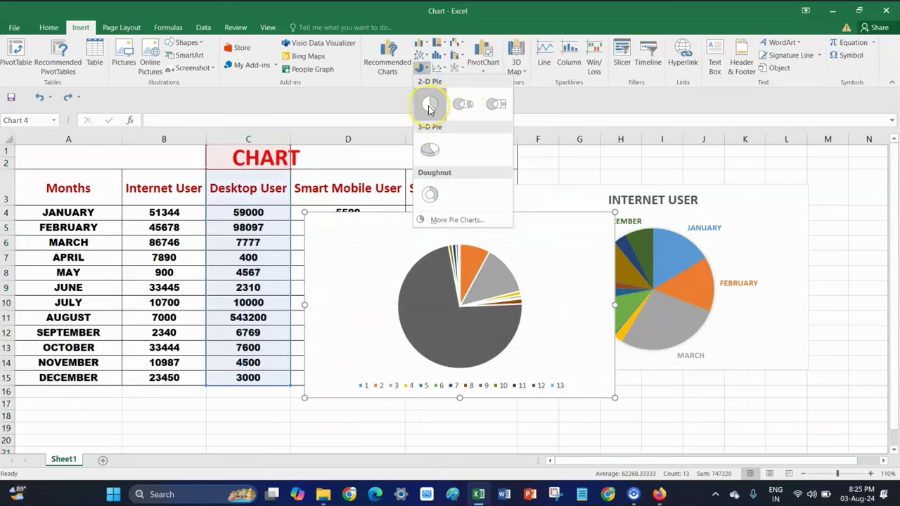
pyautogui.click(430, 106)
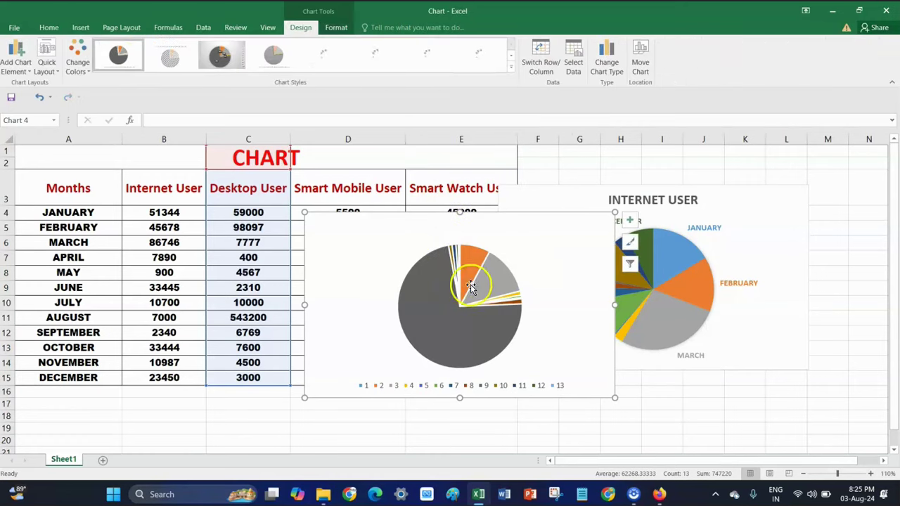
# Try the first and hatched grey chart styles, then undo and remove the Desktop User pie
pyautogui.click(511, 70)
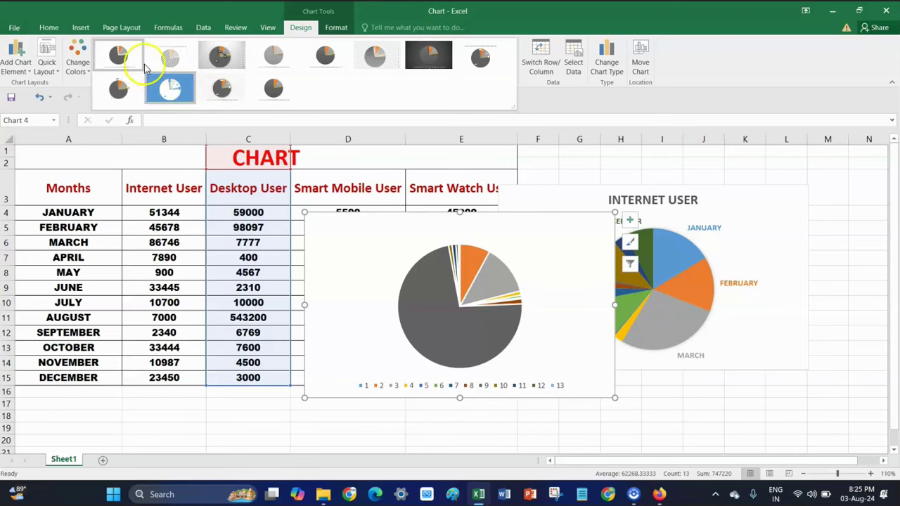
pyautogui.click(121, 57)
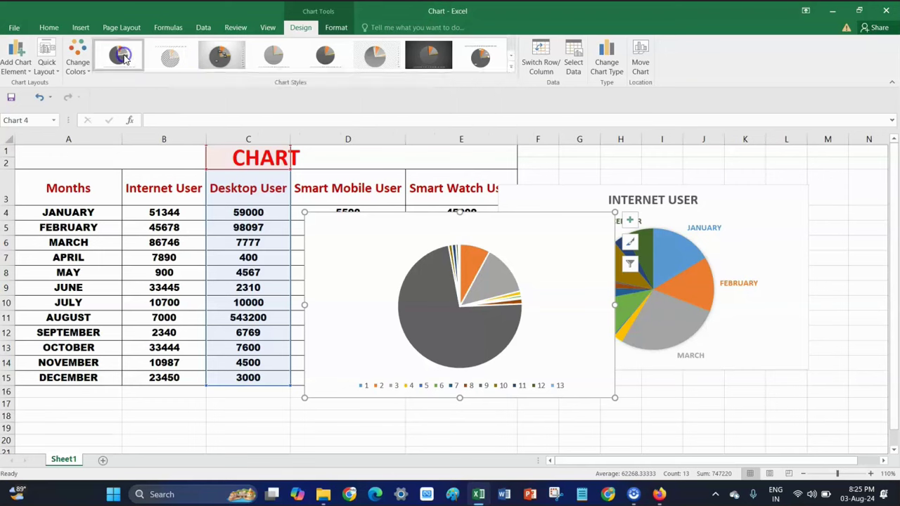
pyautogui.click(170, 60)
pyautogui.click(462, 225)
pyautogui.hotkey('ctrl', 'z')
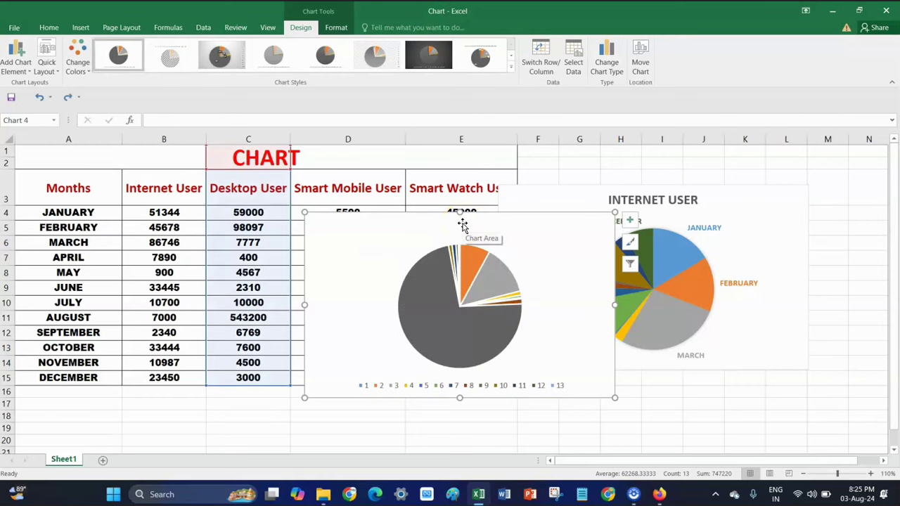
pyautogui.hotkey('ctrl', 'z')
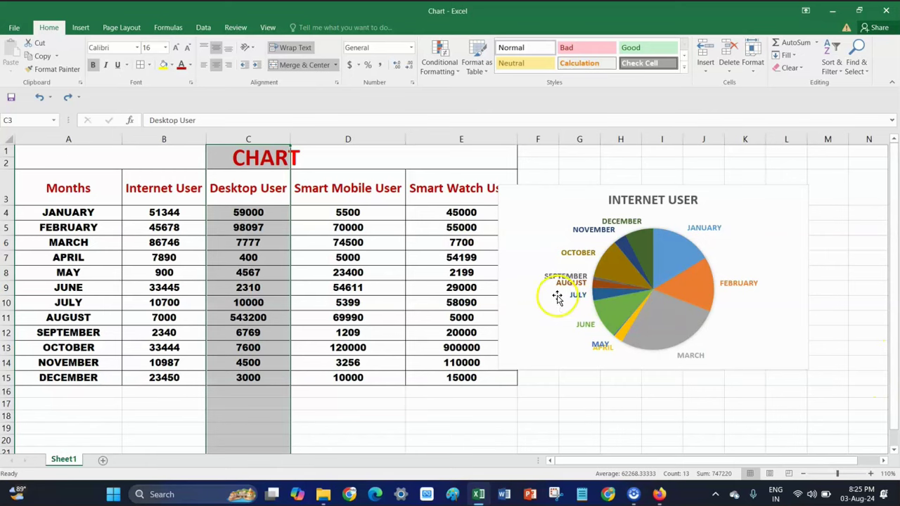
pyautogui.click(386, 255)
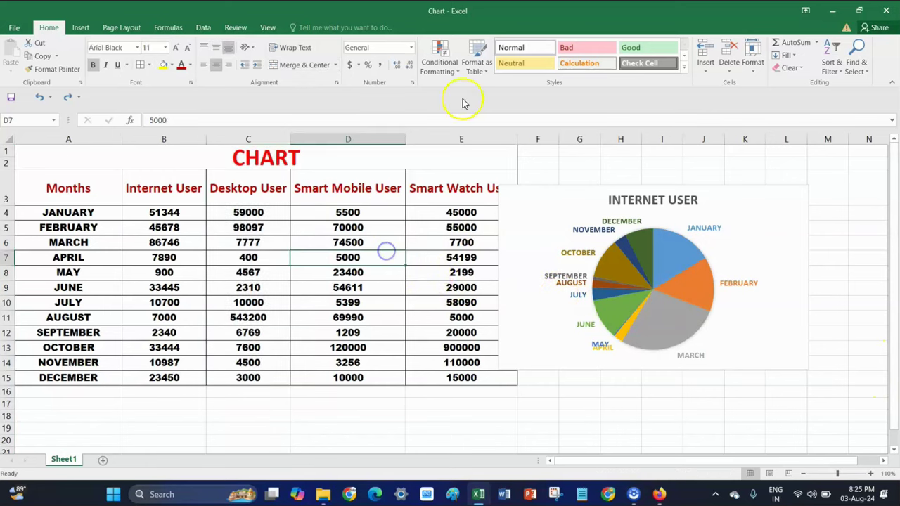
pyautogui.click(80, 28)
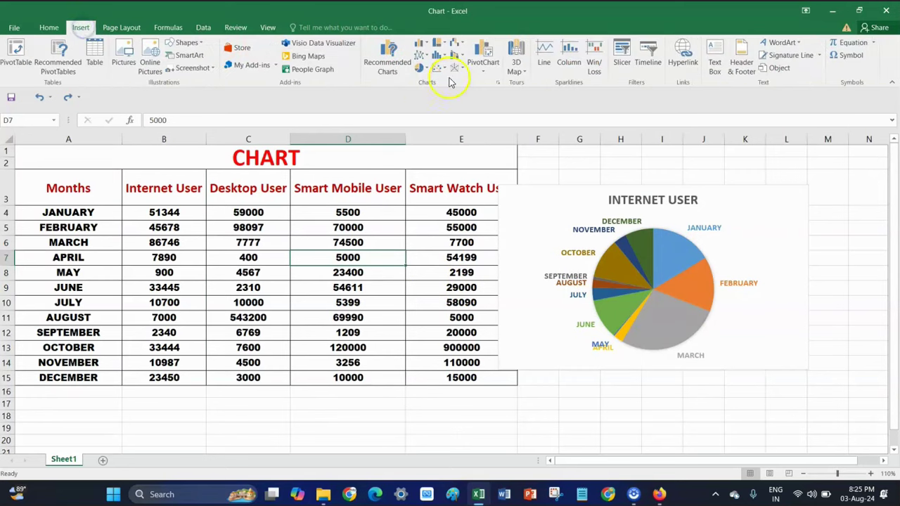
# Select the whole table from Months to December and delete the INTERNET USER pie chart
pyautogui.click(356, 190)
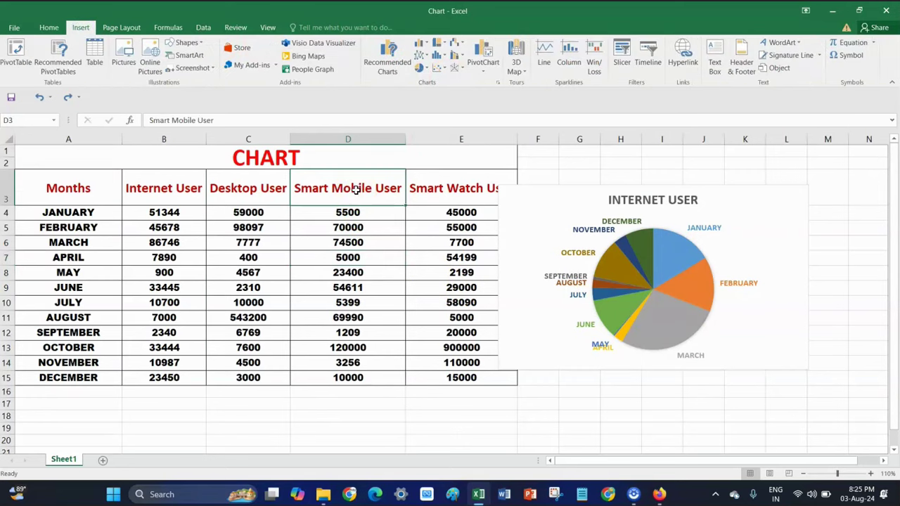
pyautogui.moveTo(348, 185); pyautogui.dragTo(339, 386)
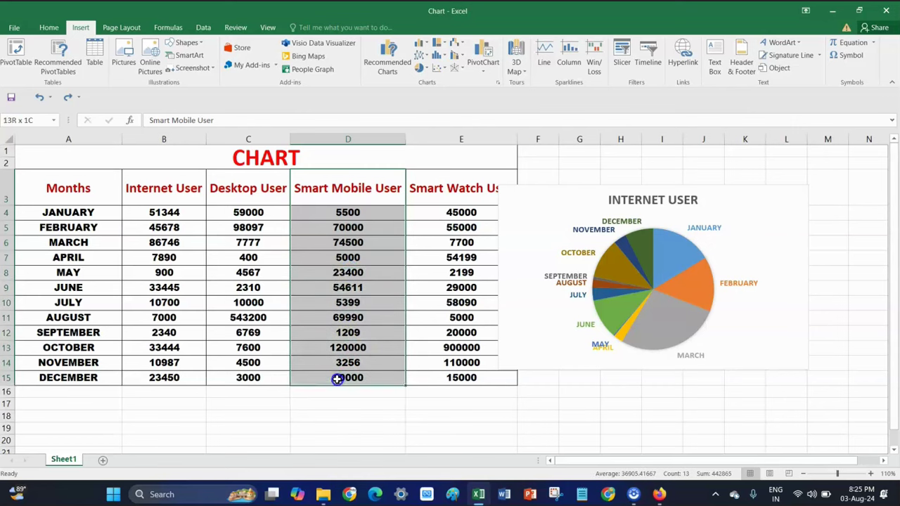
pyautogui.moveTo(60, 186)
pyautogui.mouseDown()
pyautogui.moveTo(104, 329)
pyautogui.moveTo(465, 378)
pyautogui.mouseUp()
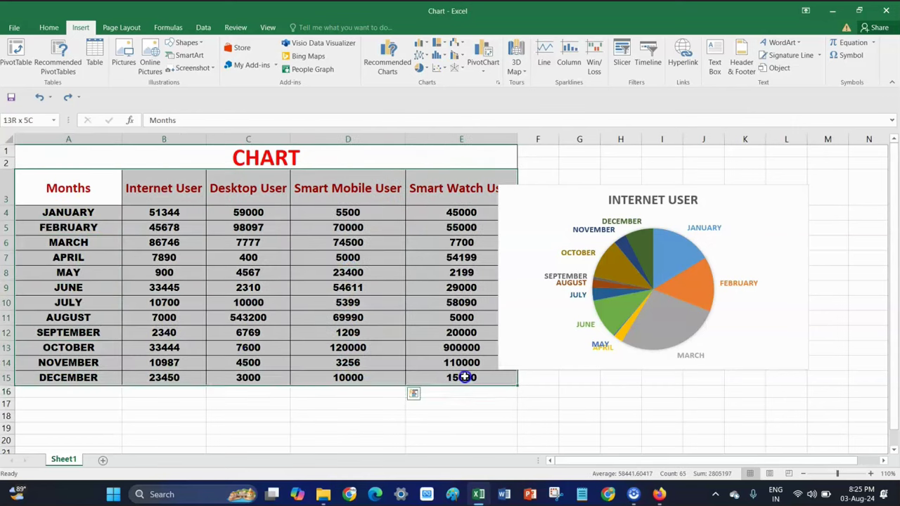
pyautogui.click(750, 247)
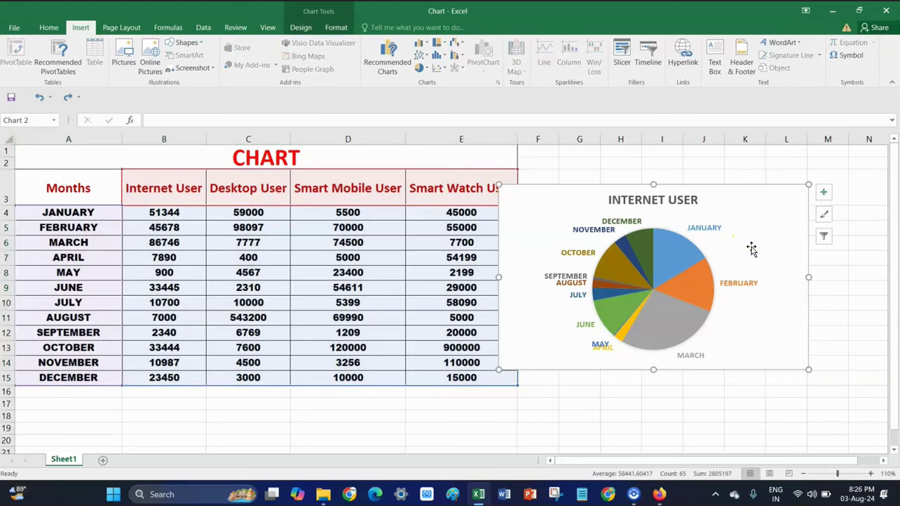
pyautogui.press('Delete')
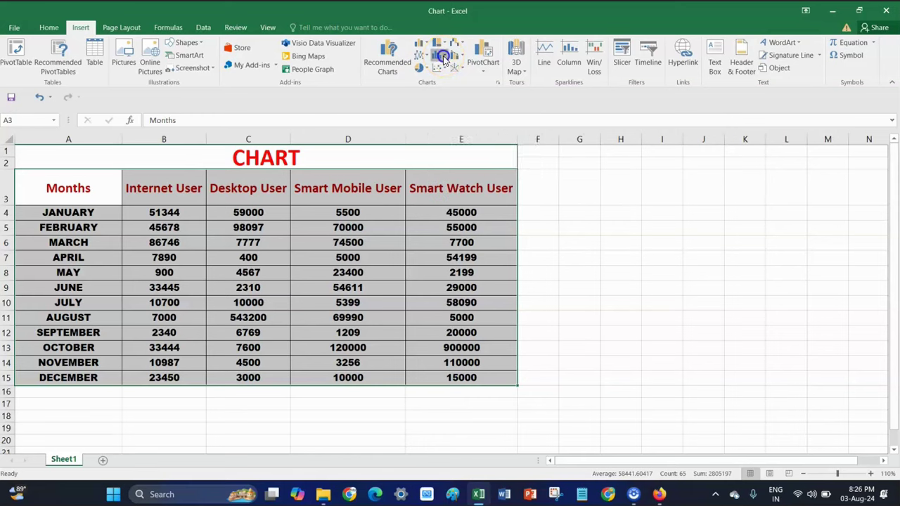
# Insert a Pareto chart of the table data and place it beside the table over columns F–M
pyautogui.click(441, 56)
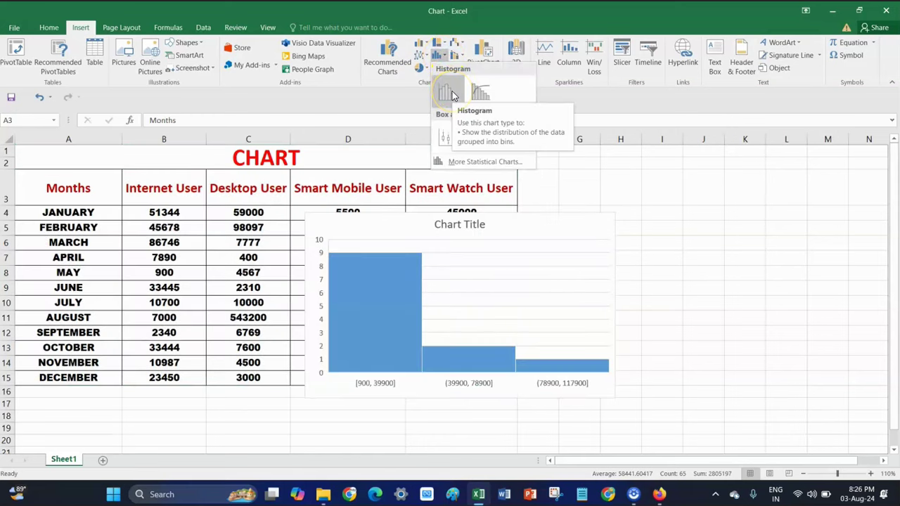
pyautogui.click(492, 98)
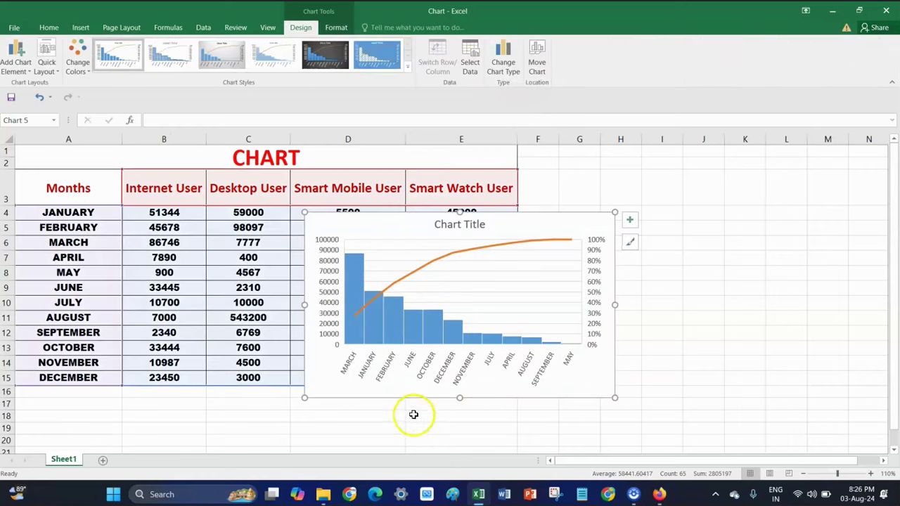
pyautogui.moveTo(427, 220)
pyautogui.mouseDown()
pyautogui.moveTo(483, 233)
pyautogui.moveTo(613, 200)
pyautogui.mouseUp()
pyautogui.click(557, 352)
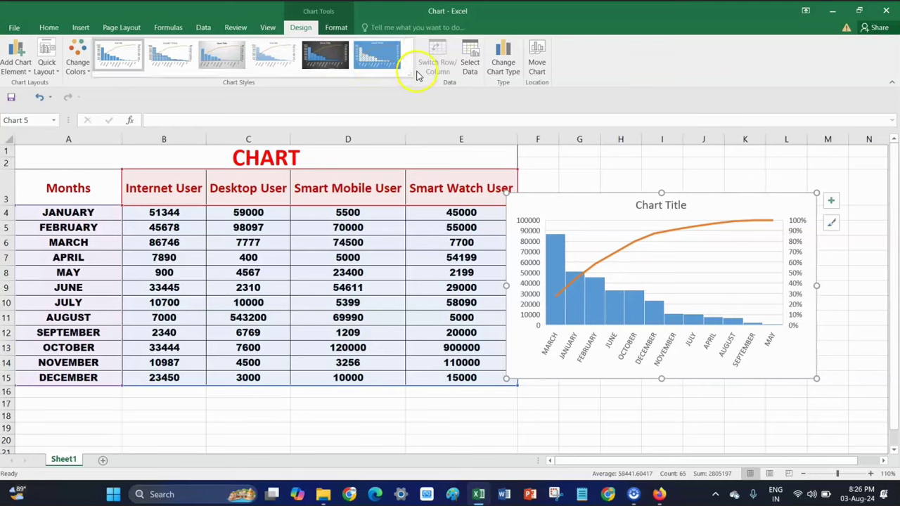
# Apply the grey gradient chart style with value labels to the Pareto chart
pyautogui.click(382, 63)
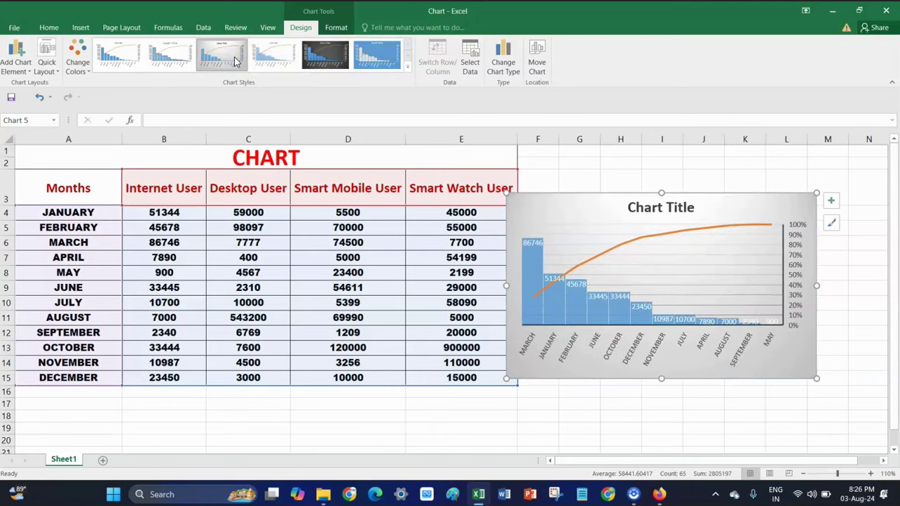
pyautogui.moveTo(538, 257)
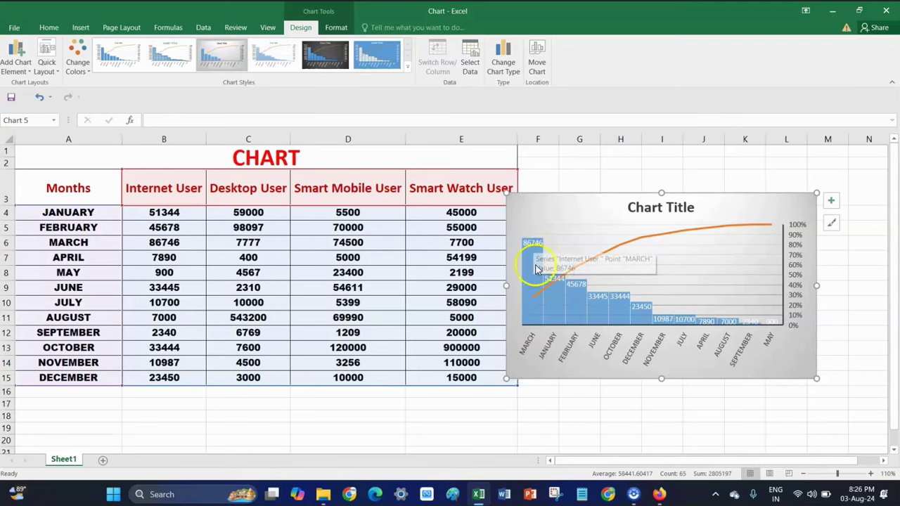
pyautogui.moveTo(559, 296)
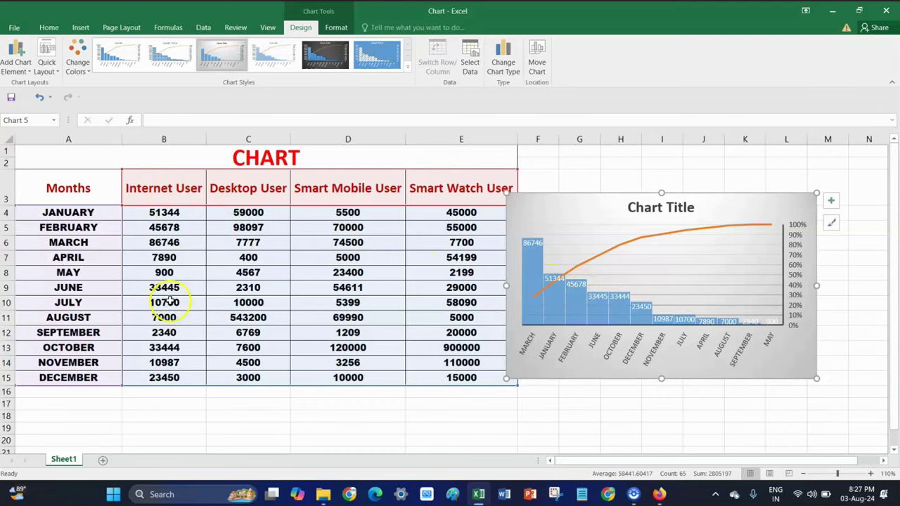
# Change the chart type to 3-D Stacked Bar, after previewing clustered column and clustered bar
pyautogui.click(499, 78)
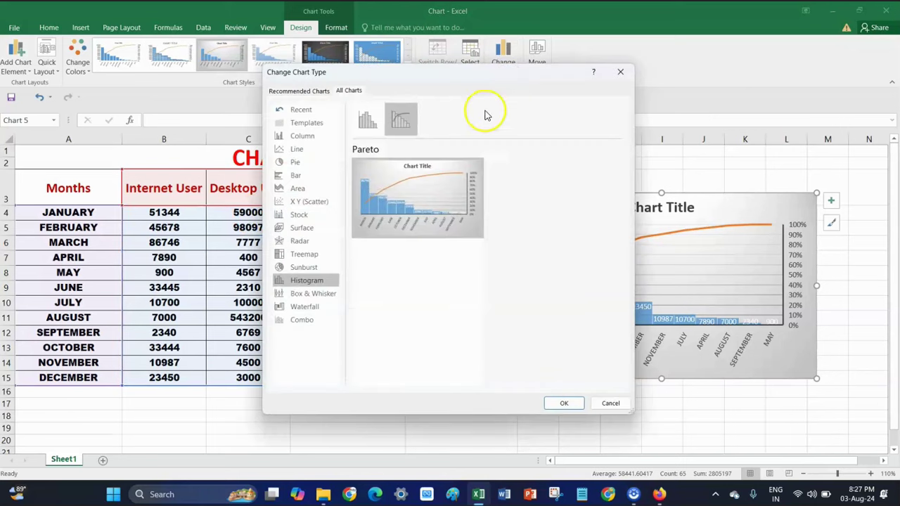
pyautogui.click(309, 136)
pyautogui.moveTo(415, 182)
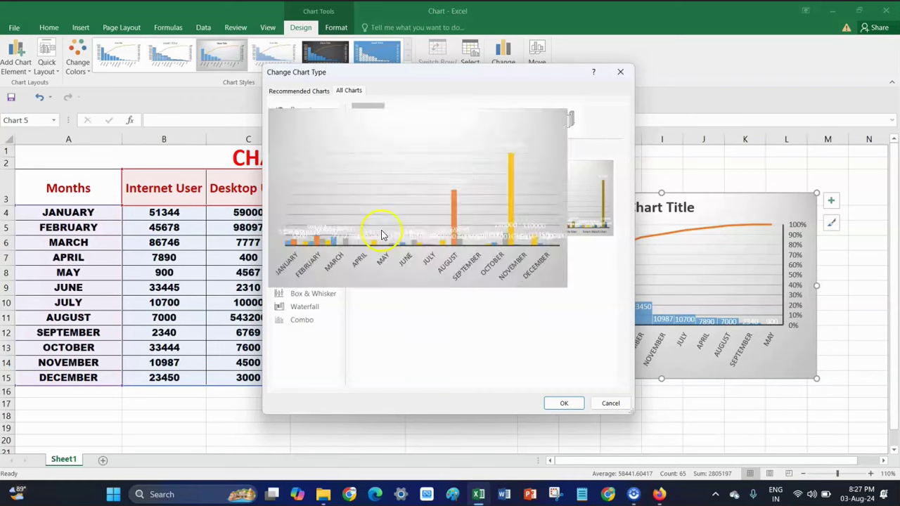
pyautogui.click(310, 175)
pyautogui.moveTo(407, 185)
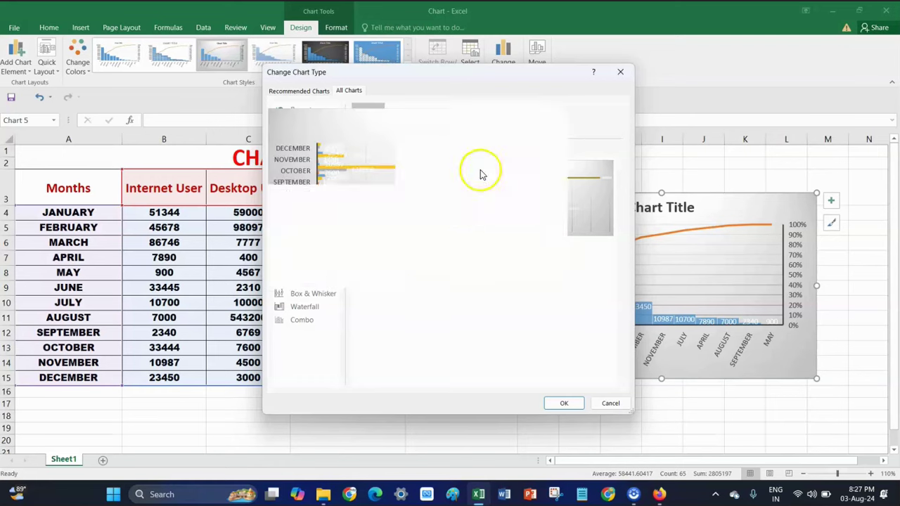
pyautogui.click(499, 125)
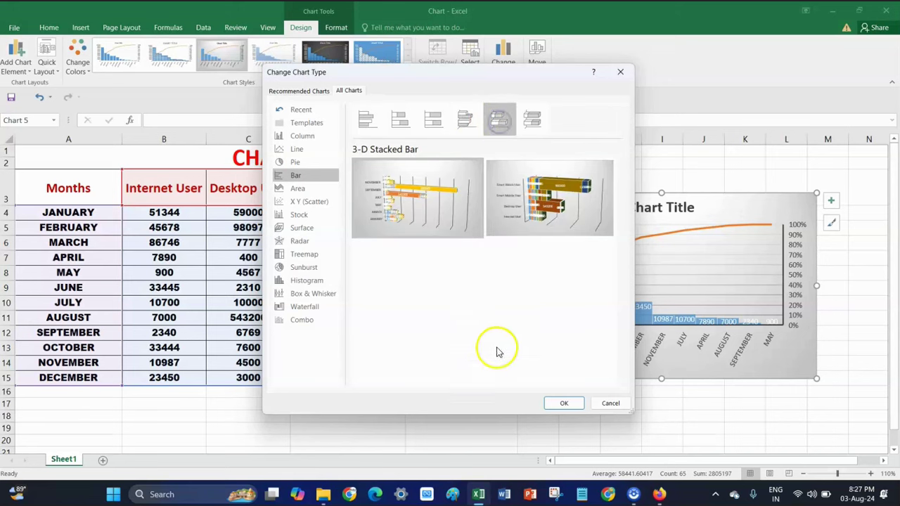
pyautogui.moveTo(568, 218)
pyautogui.click(564, 403)
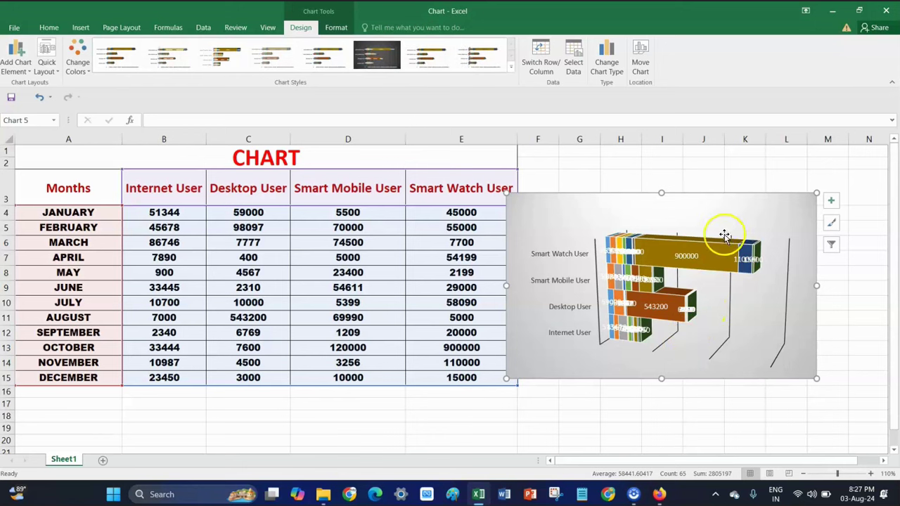
# Move the 3-D bar chart beside the table and apply Chart Style 8 for thinner bars
pyautogui.click(870, 474)
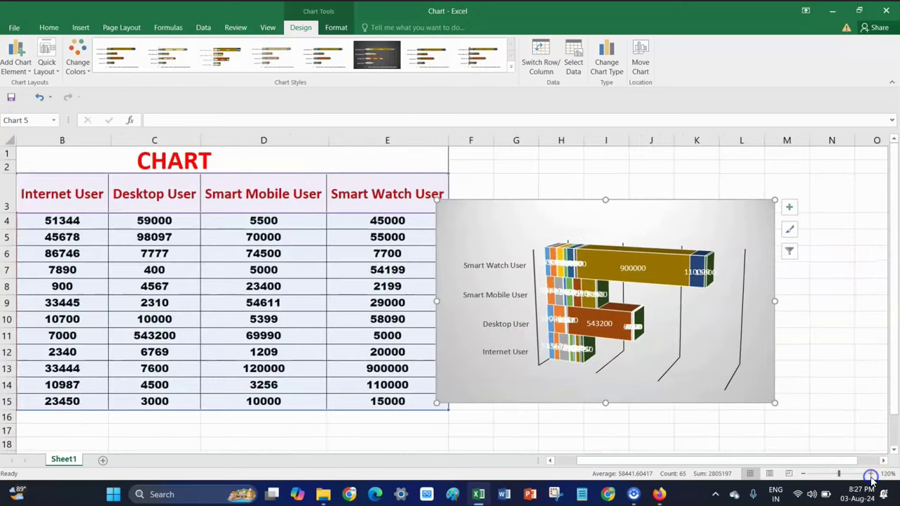
pyautogui.click(871, 474)
pyautogui.moveTo(669, 462); pyautogui.dragTo(712, 464)
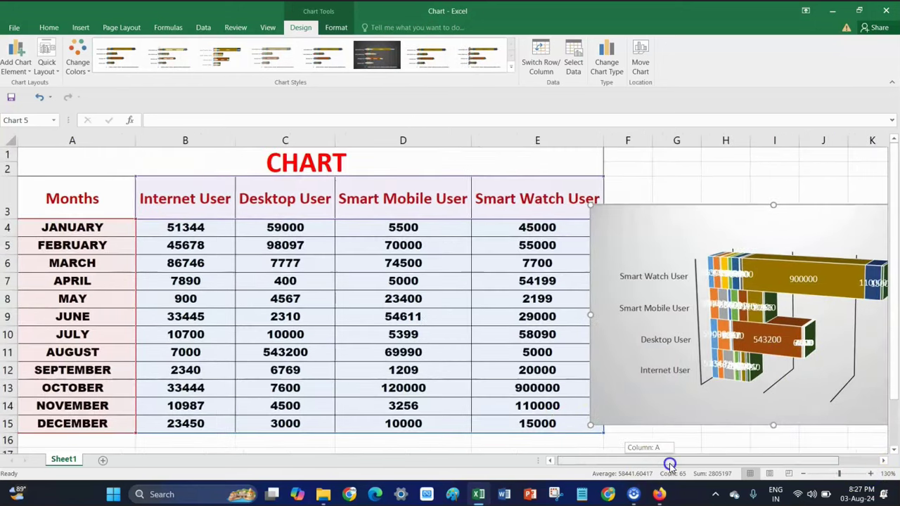
pyautogui.moveTo(546, 214); pyautogui.dragTo(590, 195)
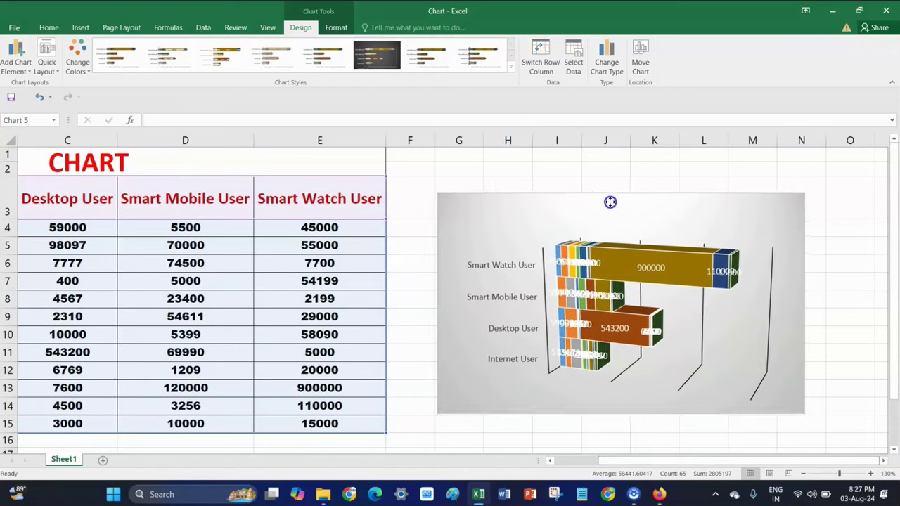
pyautogui.click(530, 274)
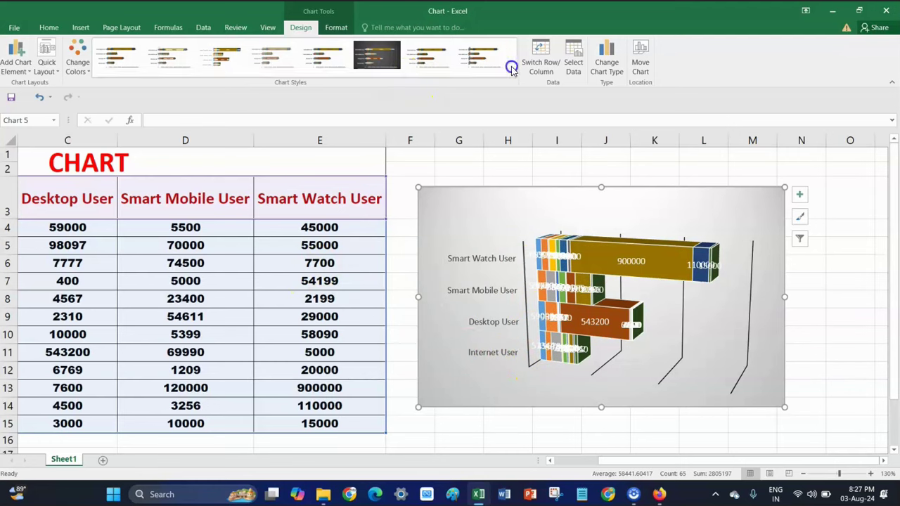
pyautogui.click(484, 62)
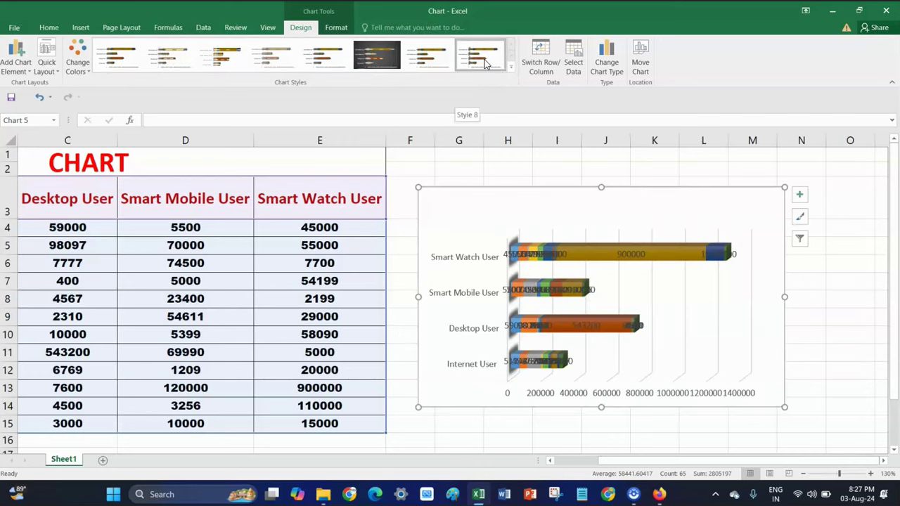
# Switch the chart to the second X Y (Scatter) variant after browsing the Area types
pyautogui.click(615, 78)
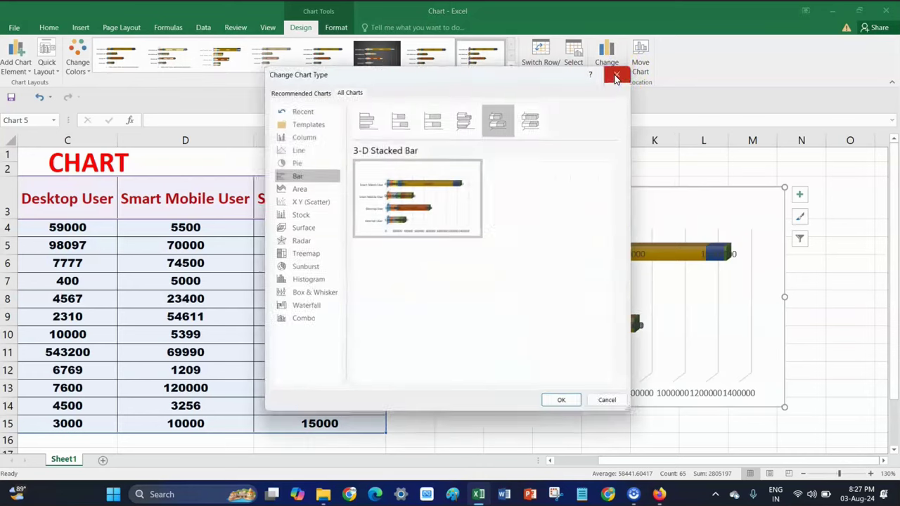
pyautogui.moveTo(373, 197)
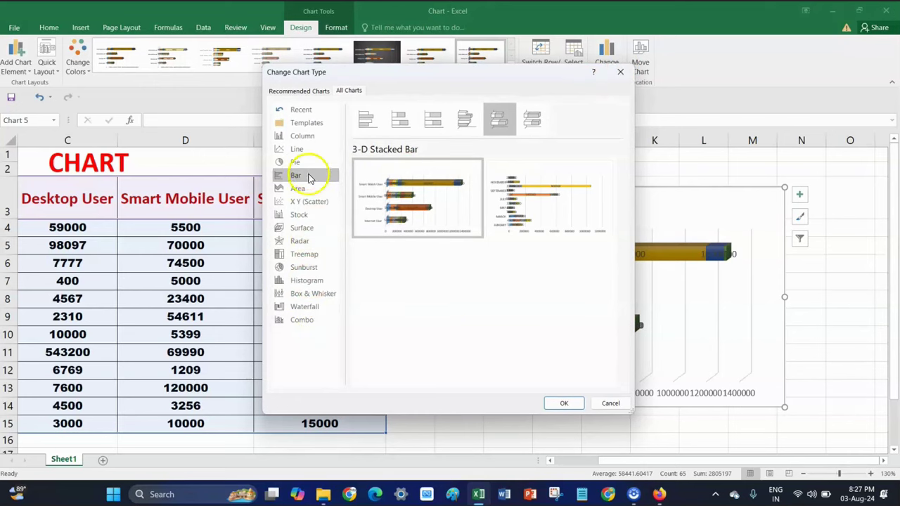
pyautogui.click(307, 189)
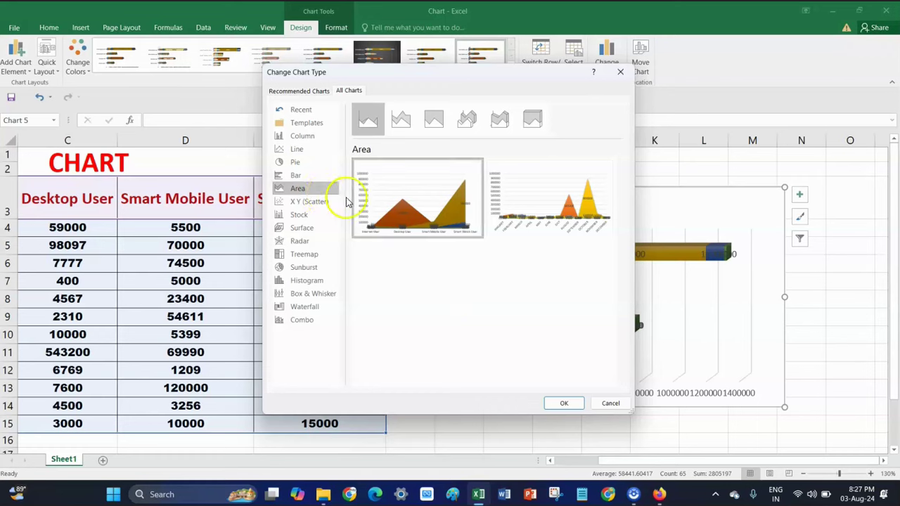
pyautogui.click(421, 218)
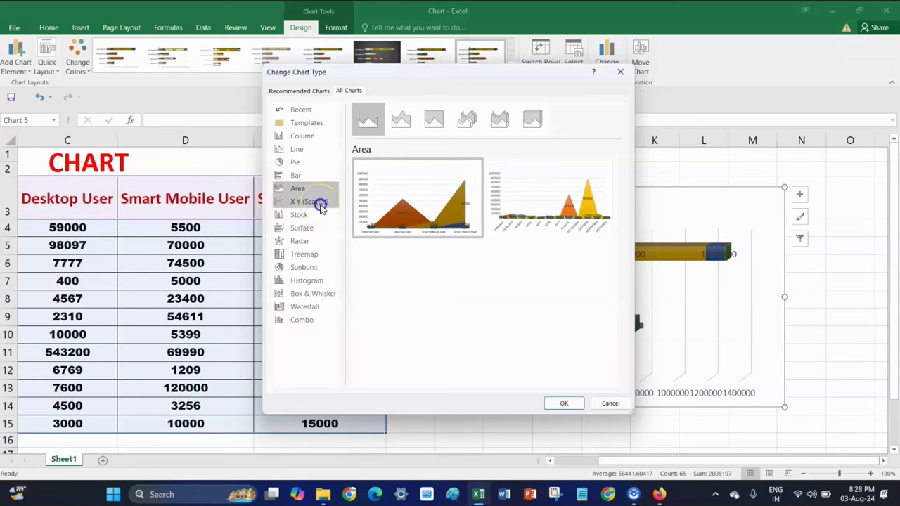
pyautogui.click(318, 203)
pyautogui.moveTo(382, 211)
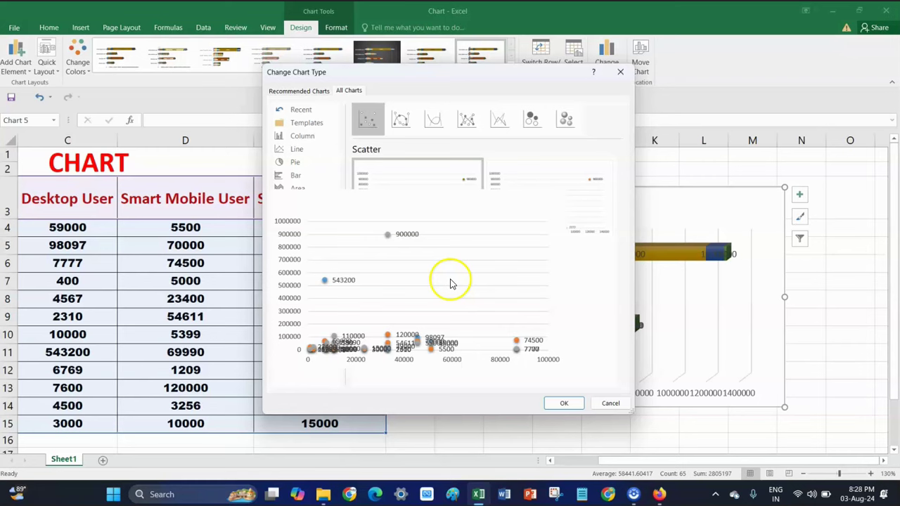
pyautogui.click(559, 224)
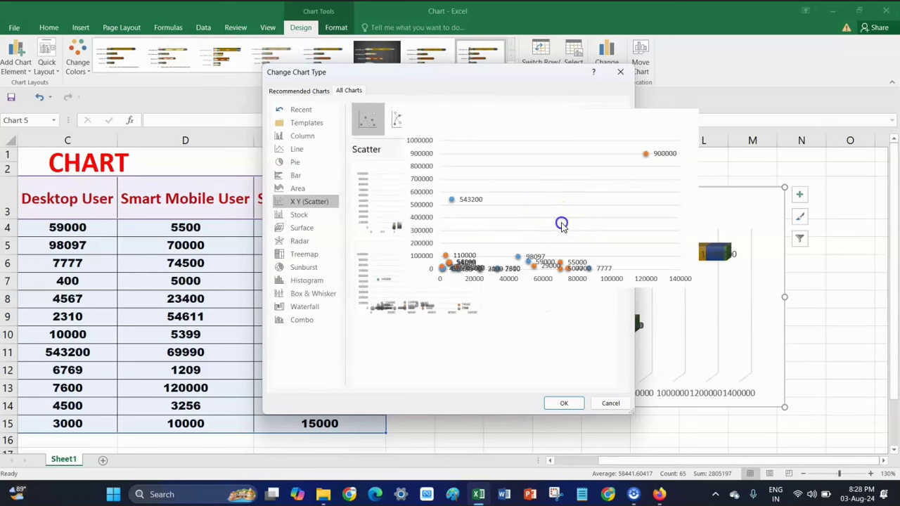
pyautogui.click(581, 408)
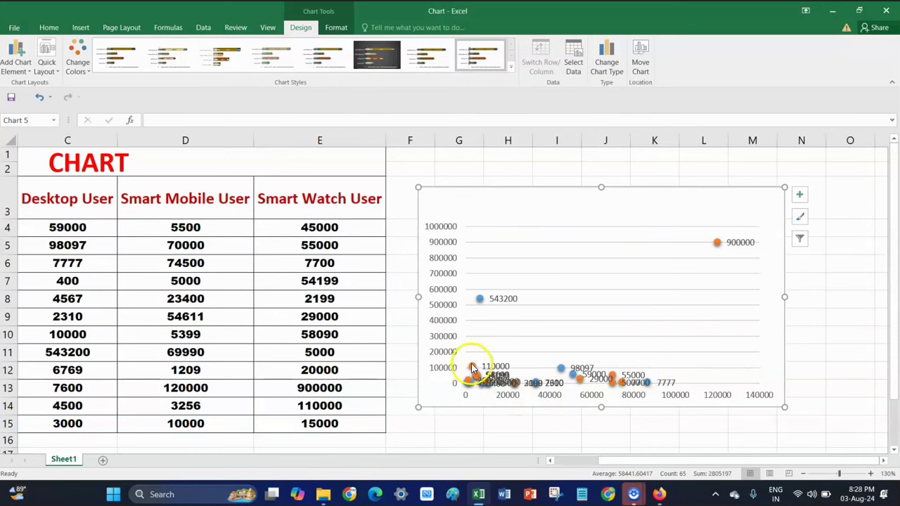
# Try a gridline chart style, then give the scatter chart the dark sixth style
pyautogui.click(216, 57)
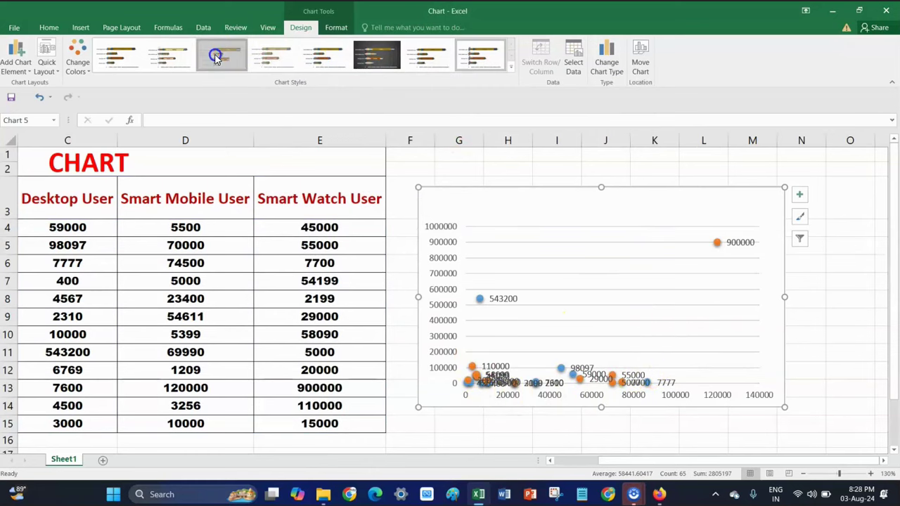
pyautogui.click(135, 60)
pyautogui.click(135, 60)
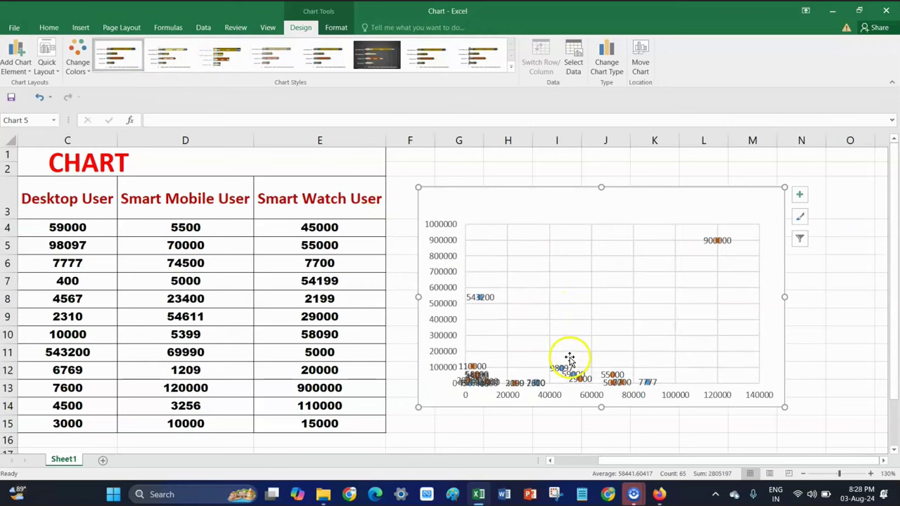
pyautogui.click(373, 59)
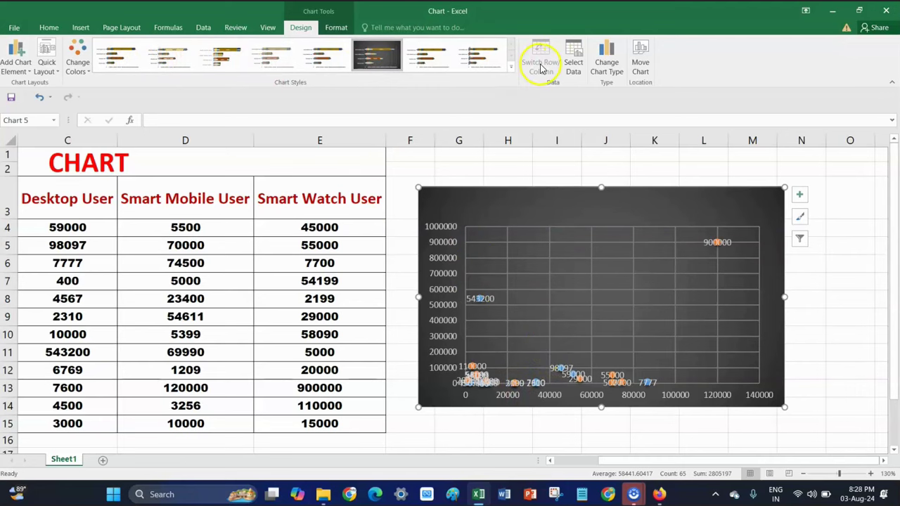
pyautogui.click(604, 62)
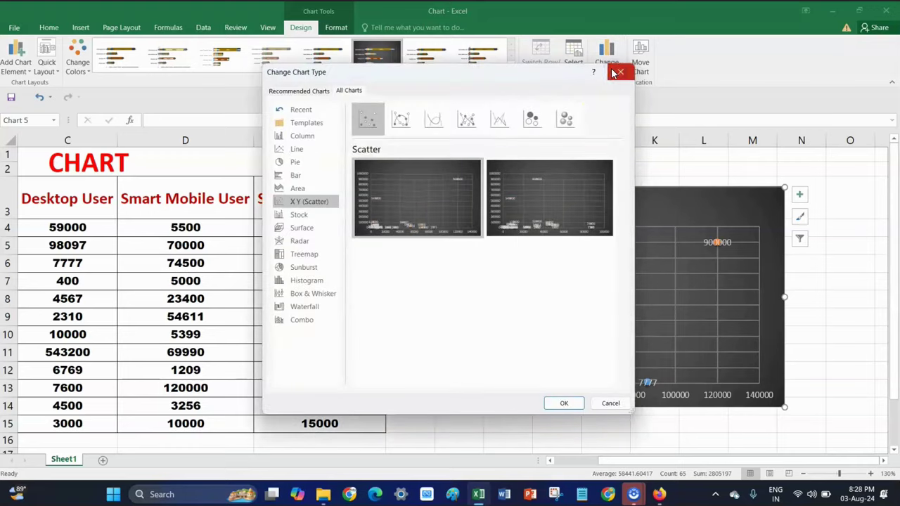
# Preview Surface, Radar, Treemap, Sunburst and Histogram types, then apply the Waterfall chart type
pyautogui.click(304, 229)
pyautogui.click(305, 241)
pyautogui.click(313, 256)
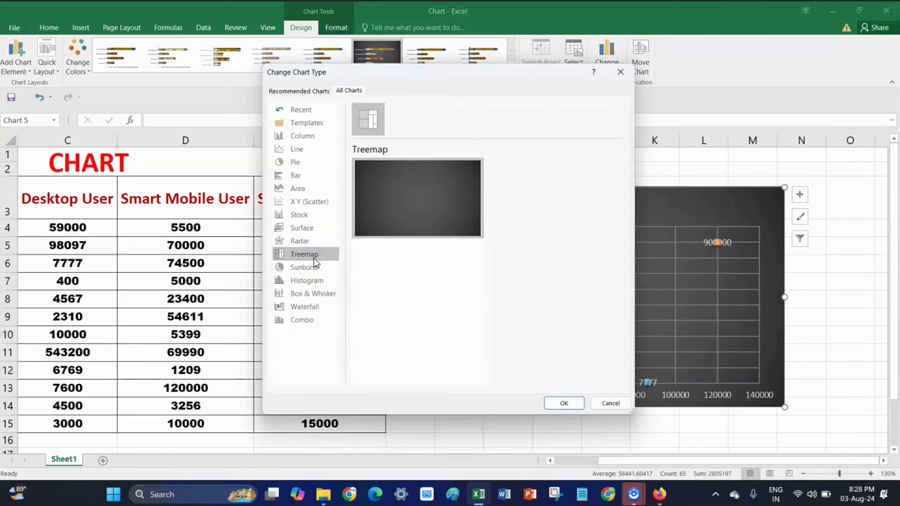
pyautogui.click(312, 268)
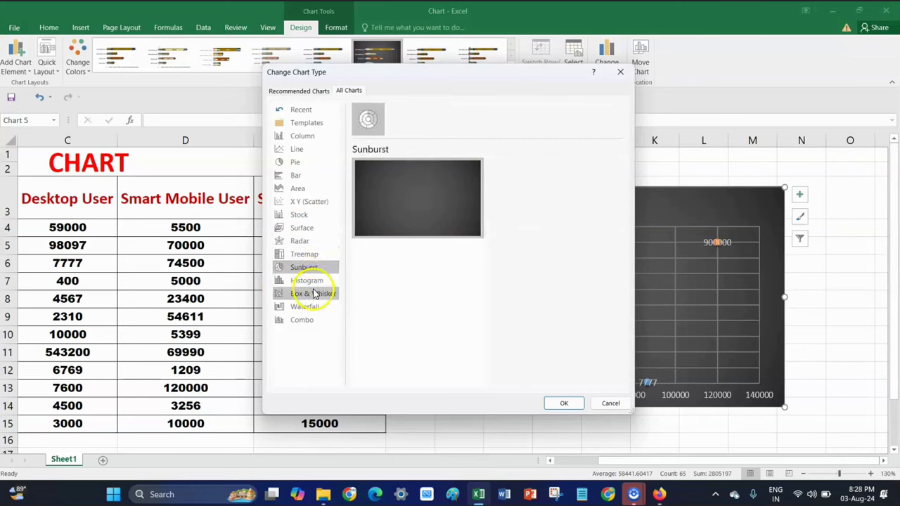
pyautogui.click(312, 281)
pyautogui.moveTo(402, 220)
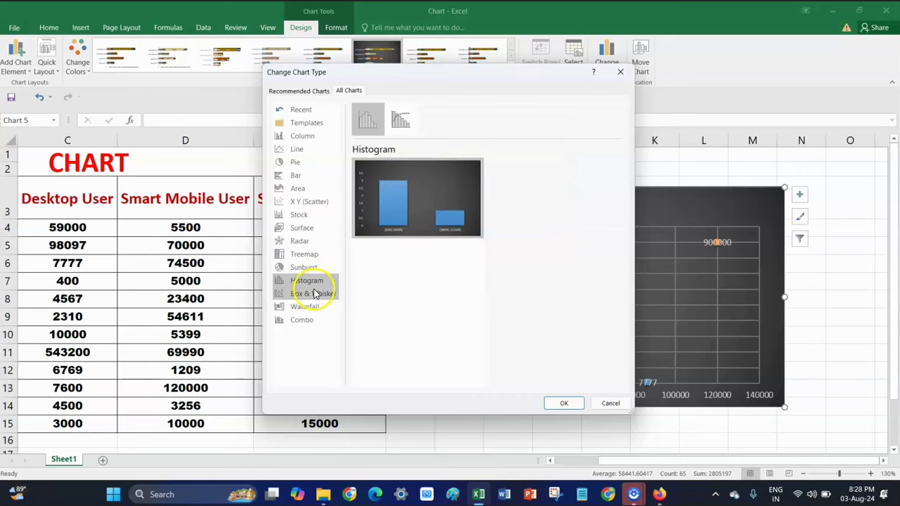
pyautogui.click(314, 310)
pyautogui.moveTo(429, 218)
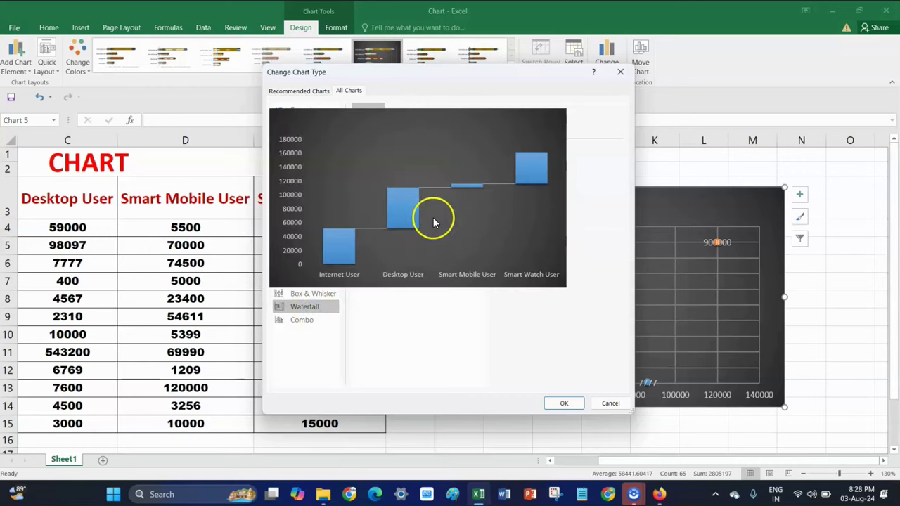
pyautogui.click(565, 404)
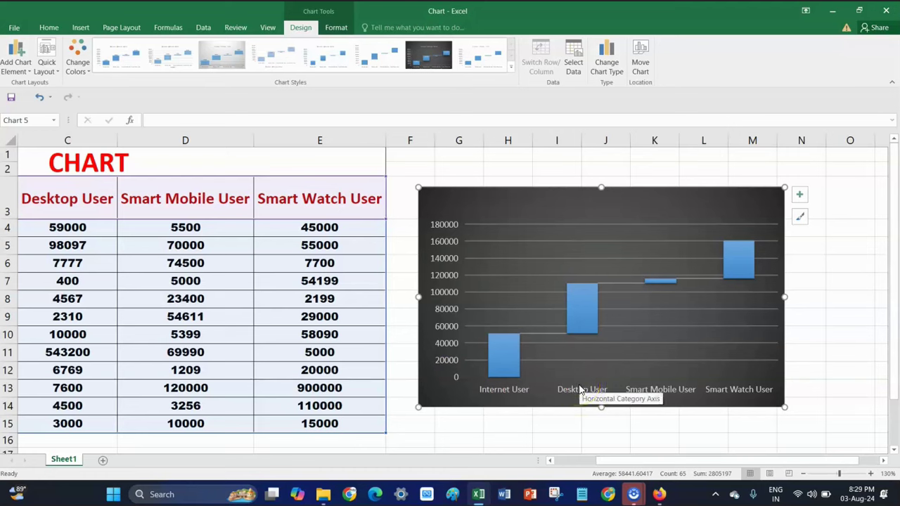
pyautogui.click(612, 76)
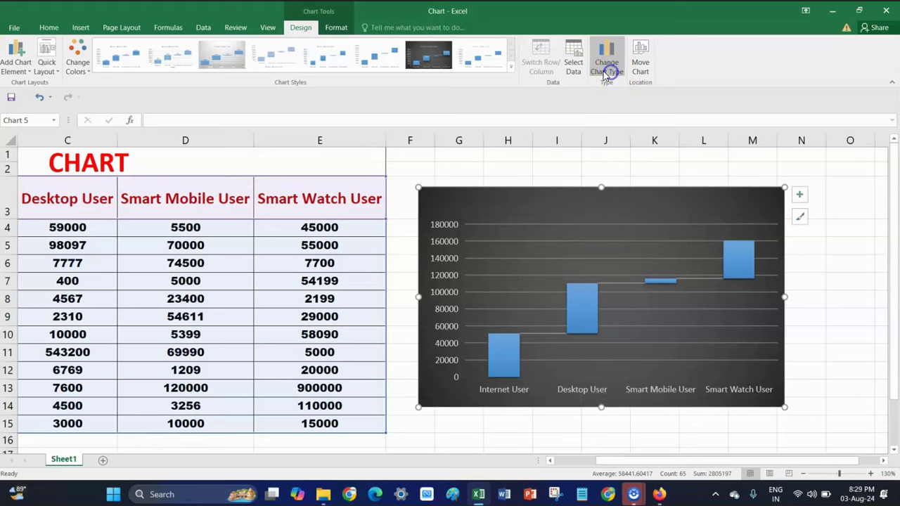
# Choose Pie from the All Charts list after checking Recommended Charts, and confirm with OK
pyautogui.click(304, 322)
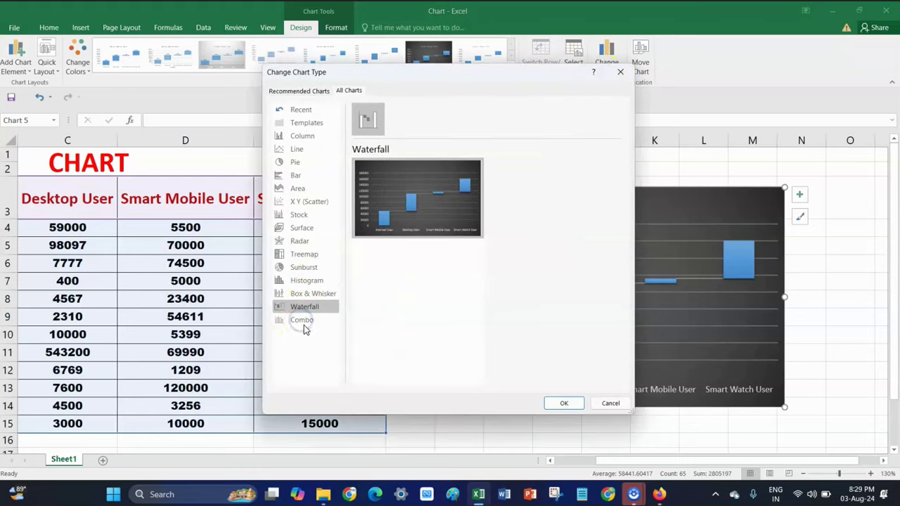
pyautogui.click(302, 137)
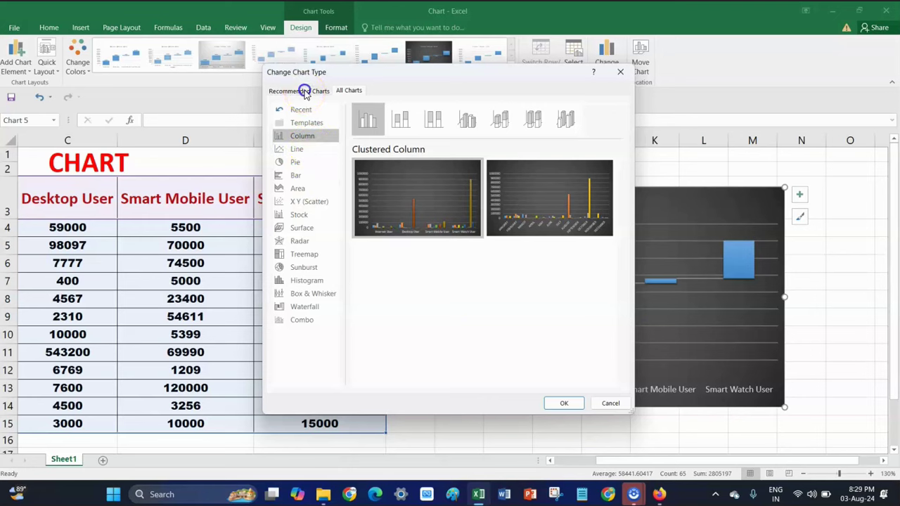
pyautogui.click(304, 92)
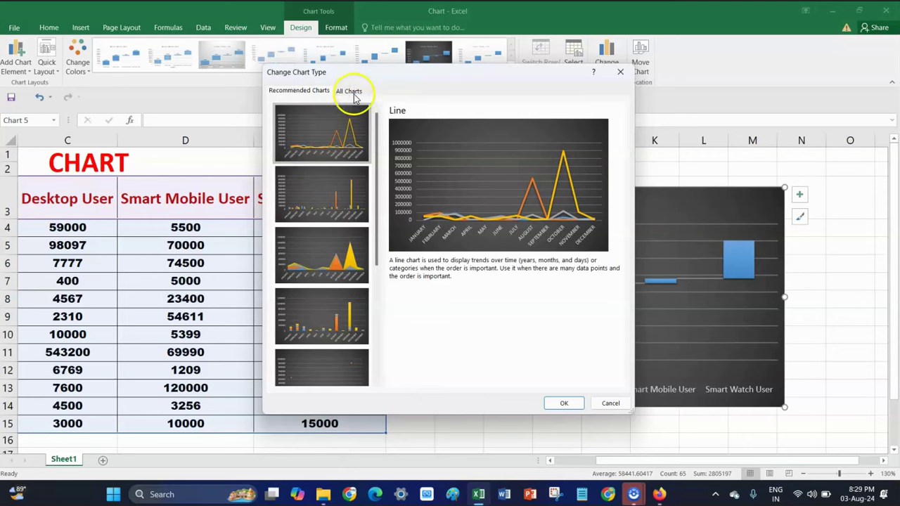
pyautogui.click(352, 91)
pyautogui.click(297, 163)
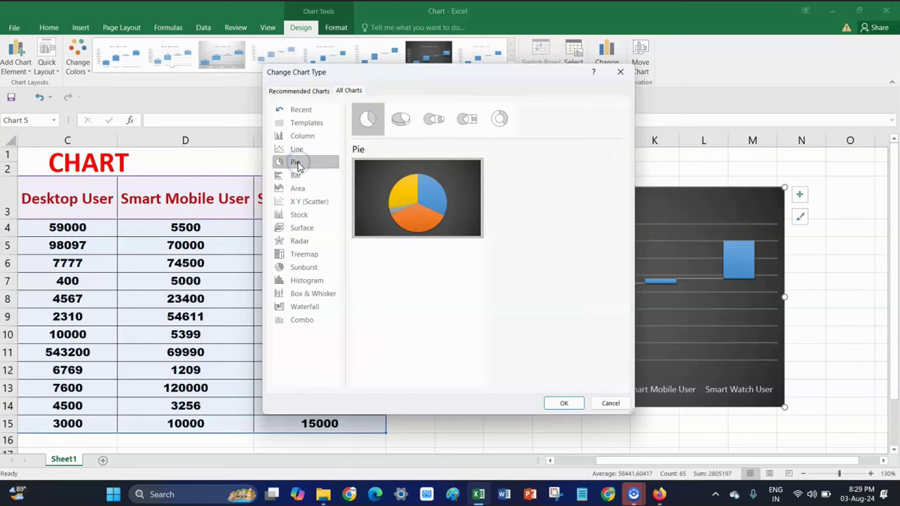
pyautogui.click(396, 187)
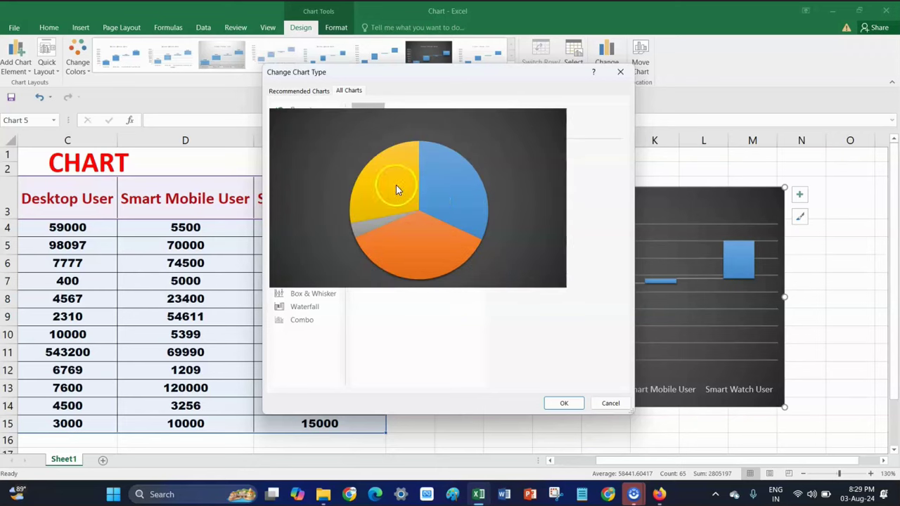
pyautogui.click(563, 404)
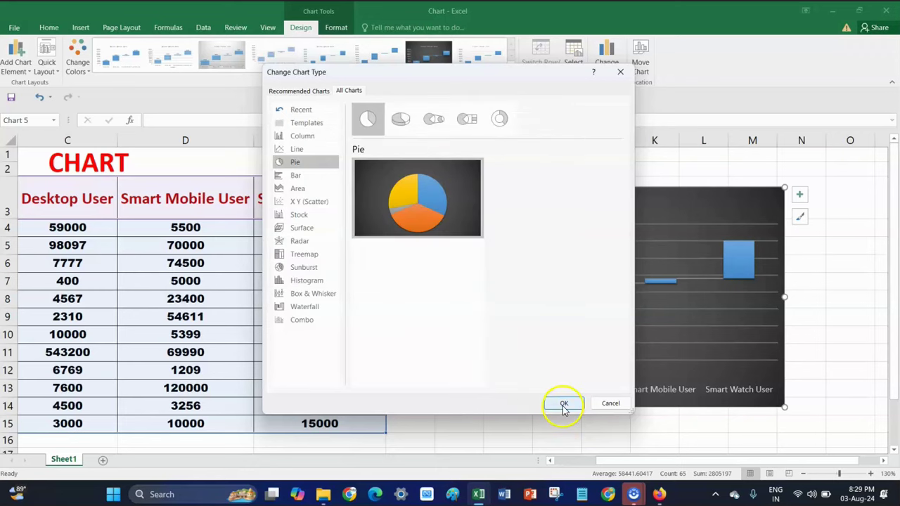
# Give the pie a shaded style with boxed percentages and zoom the sheet out to 110%
pyautogui.click(216, 60)
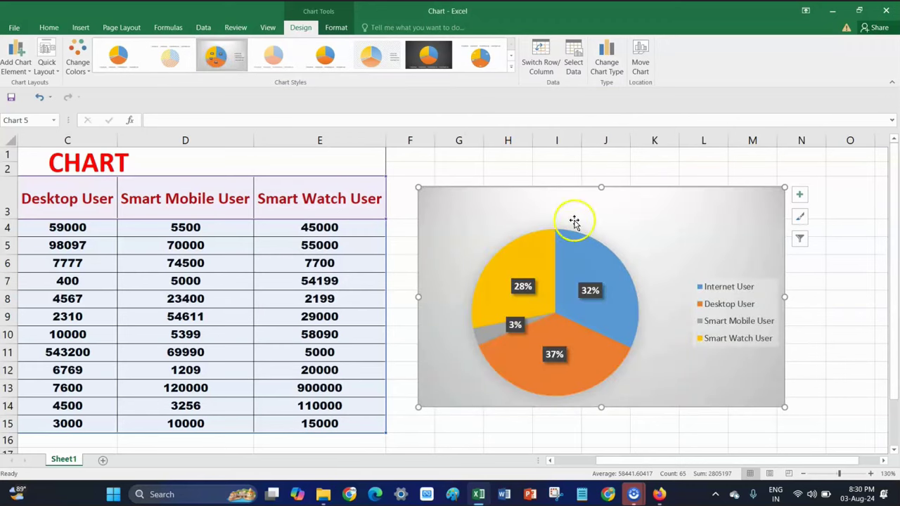
pyautogui.click(591, 293)
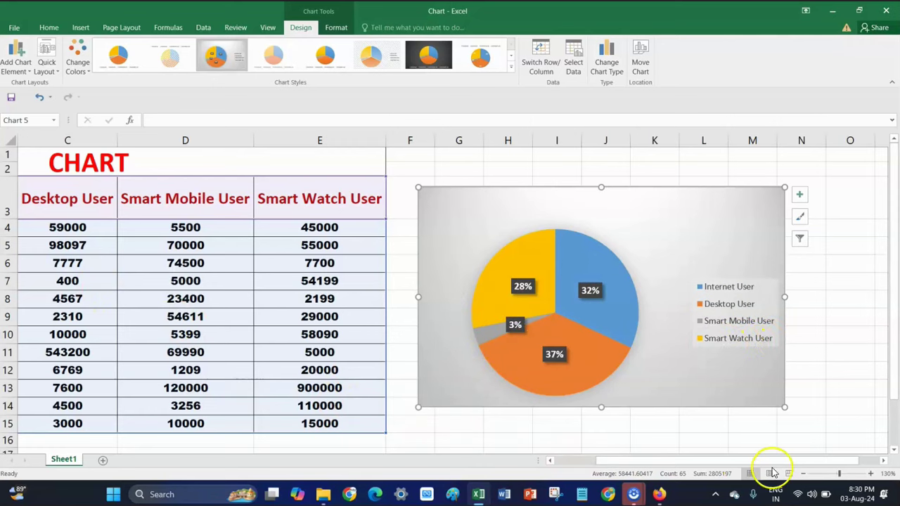
pyautogui.click(803, 473)
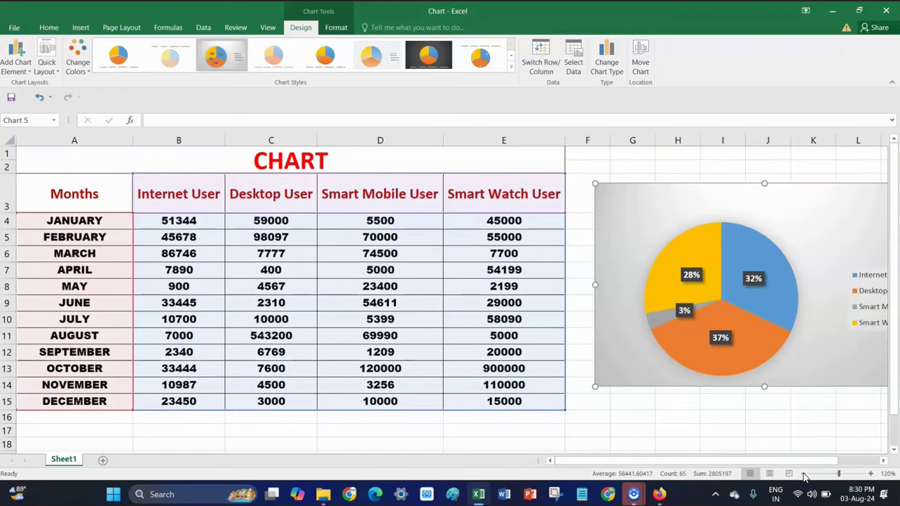
pyautogui.click(803, 474)
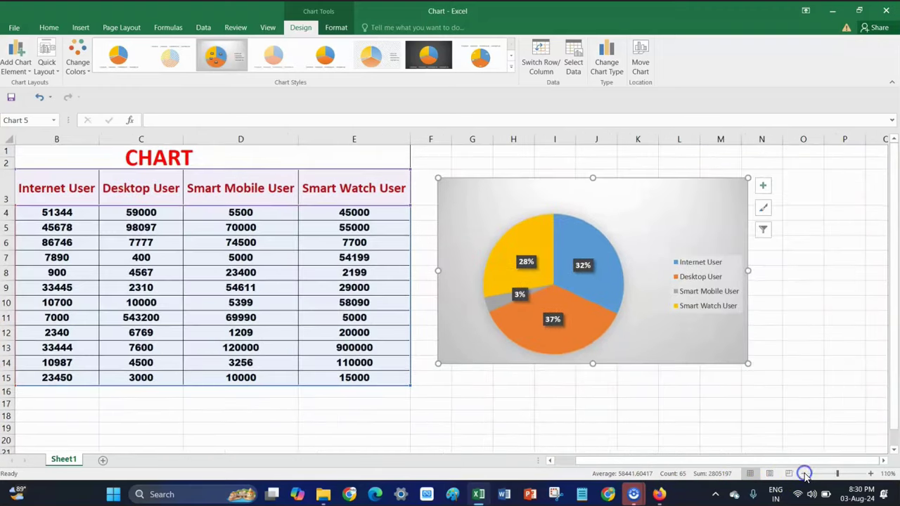
pyautogui.moveTo(668, 463); pyautogui.dragTo(628, 460)
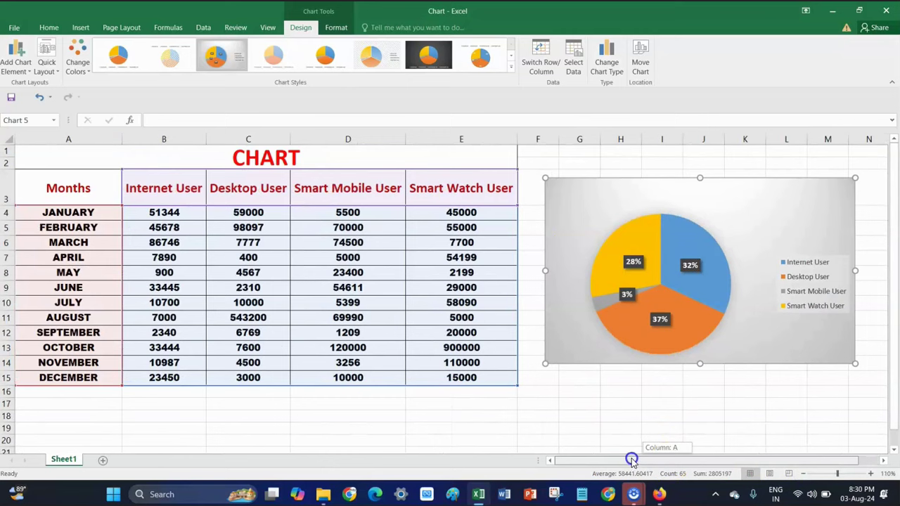
# Apply Chart Style 9 so slices show names and percentages outside, then open Change Chart Type
pyautogui.moveTo(717, 298)
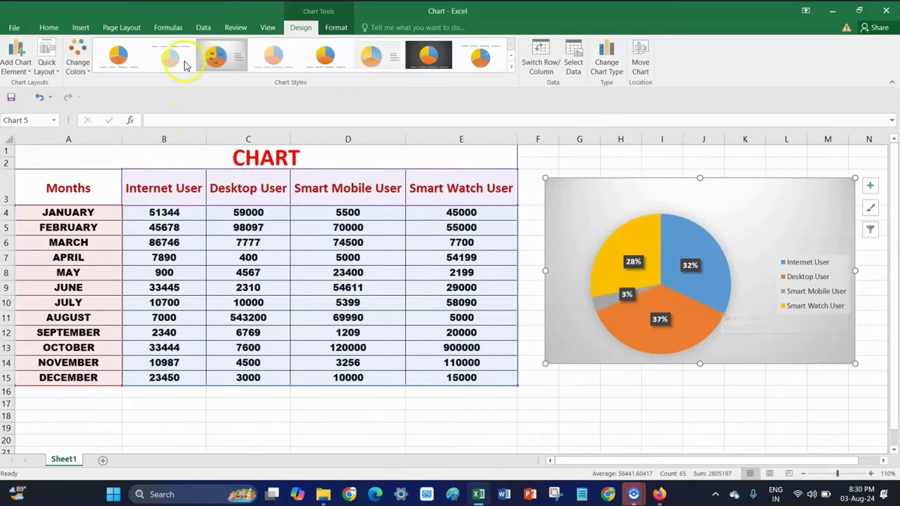
pyautogui.click(511, 68)
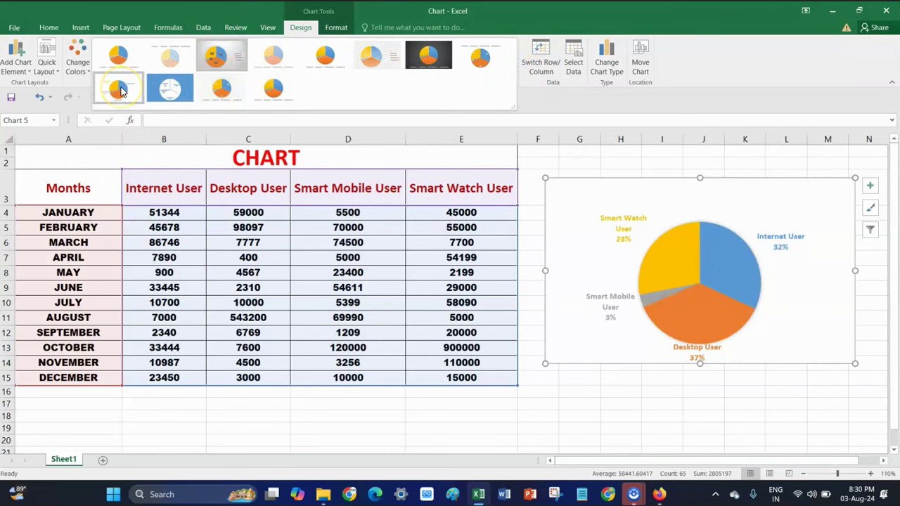
pyautogui.click(121, 90)
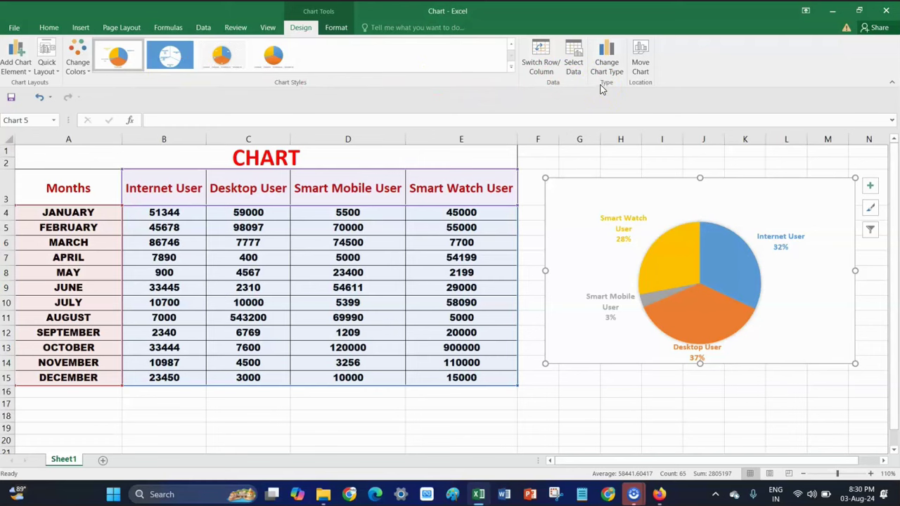
pyautogui.click(606, 74)
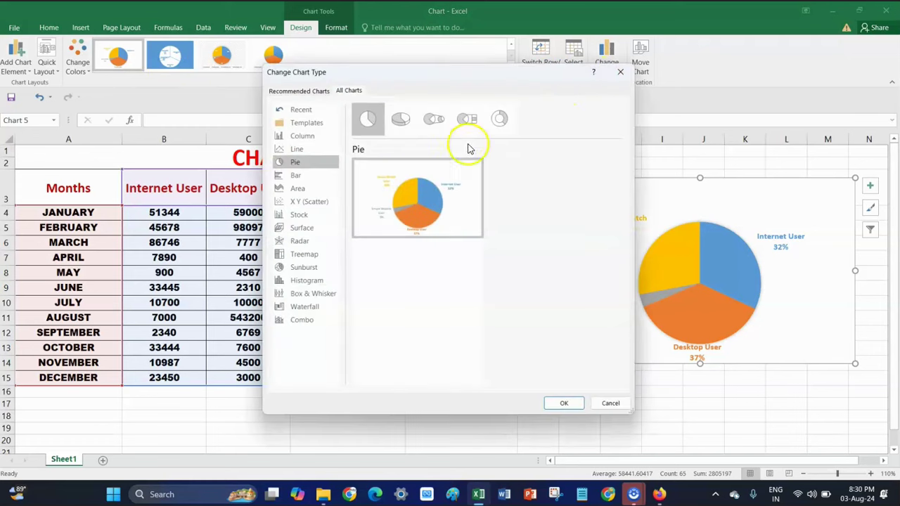
# Browse the Line, Column, Templates and Recent chart types, then close the dialog without changes
pyautogui.click(304, 151)
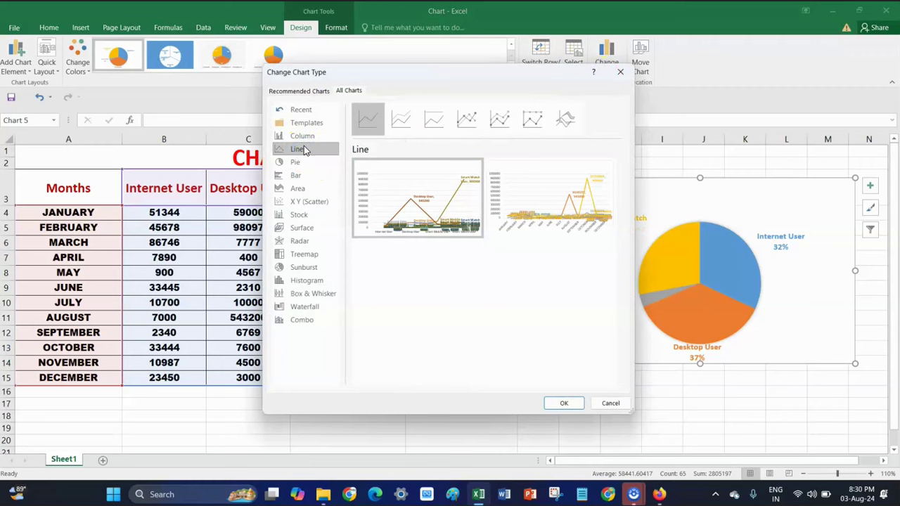
pyautogui.click(306, 137)
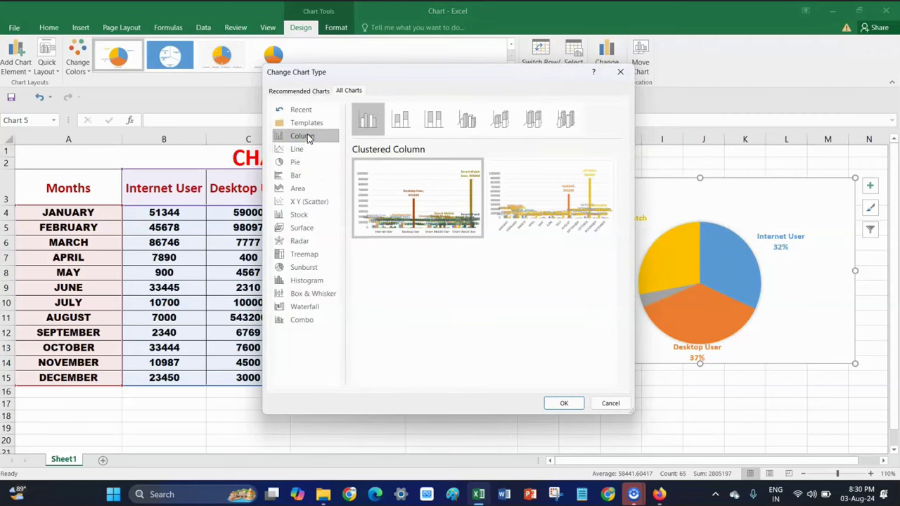
pyautogui.click(306, 123)
pyautogui.click(315, 111)
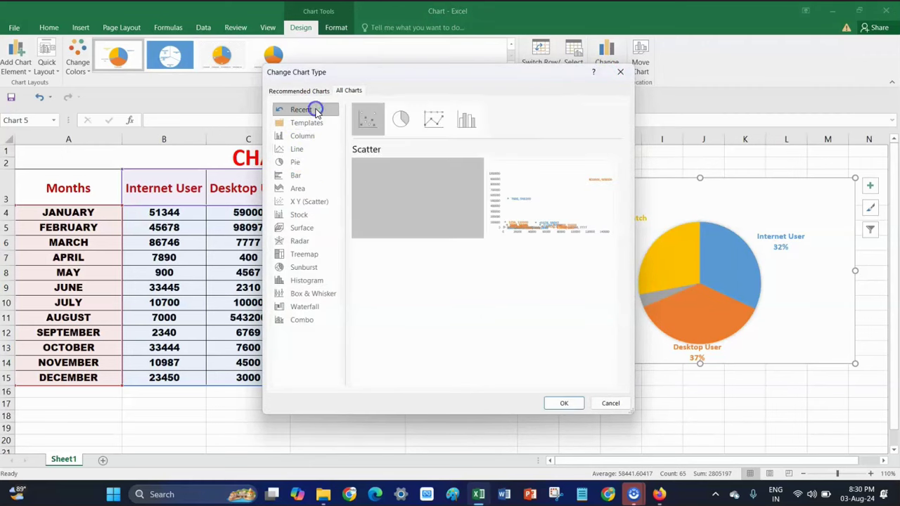
pyautogui.click(305, 198)
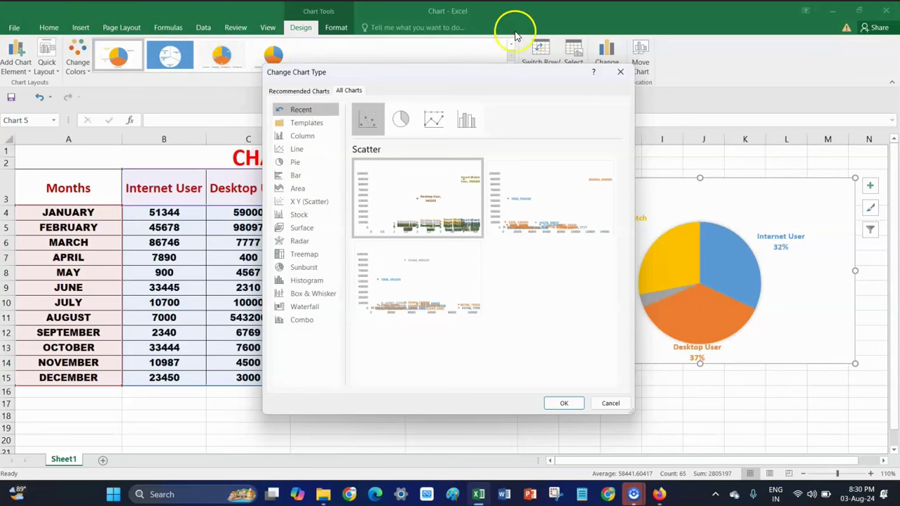
pyautogui.click(620, 71)
pyautogui.click(77, 25)
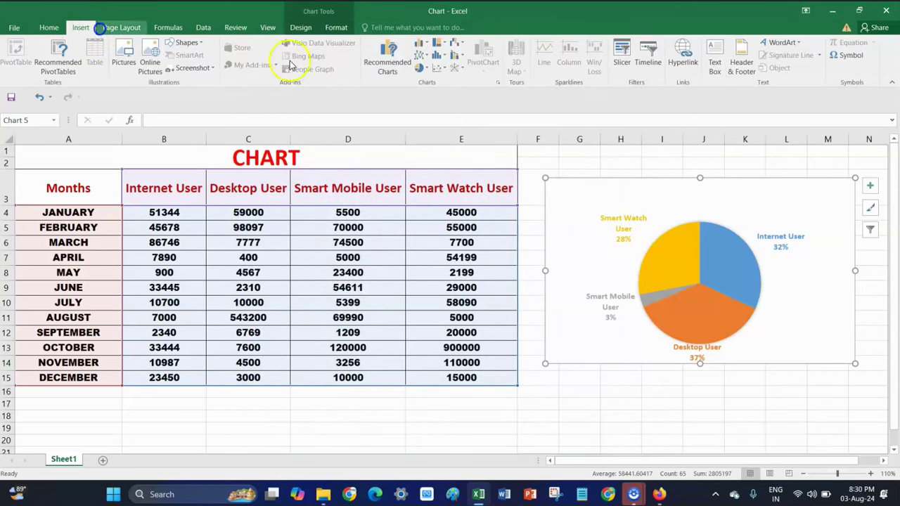
pyautogui.click(440, 63)
pyautogui.click(443, 62)
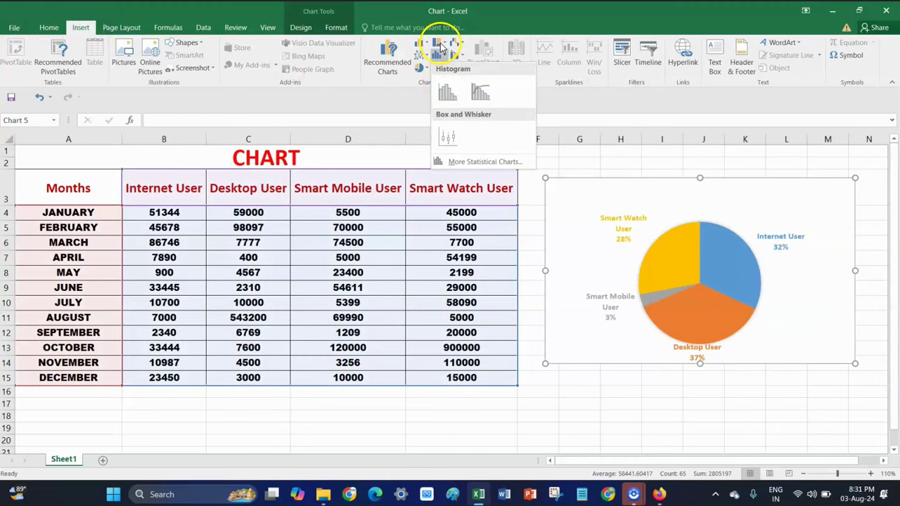
pyautogui.click(443, 45)
pyautogui.click(452, 78)
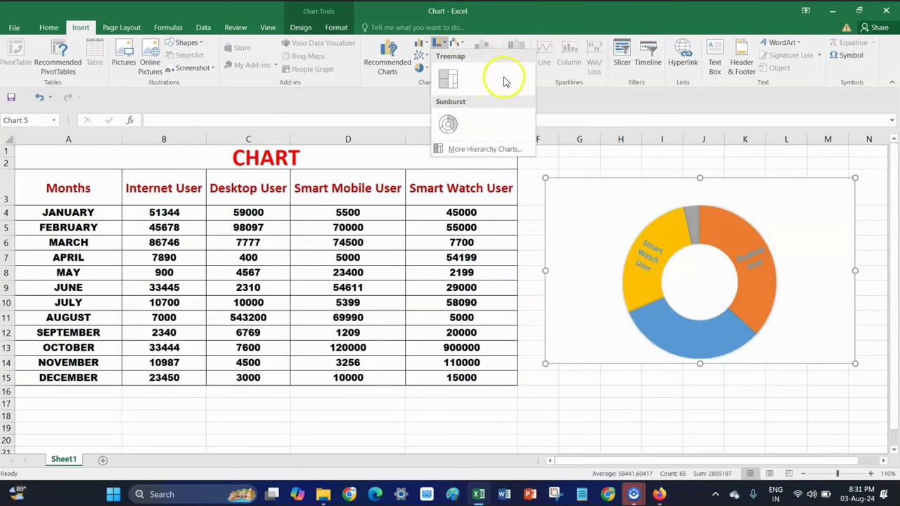
pyautogui.click(313, 114)
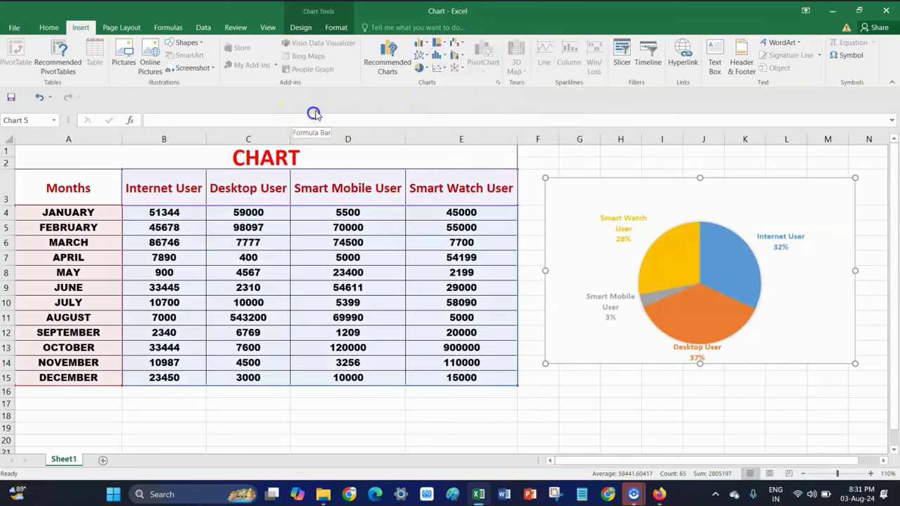
pyautogui.click(460, 61)
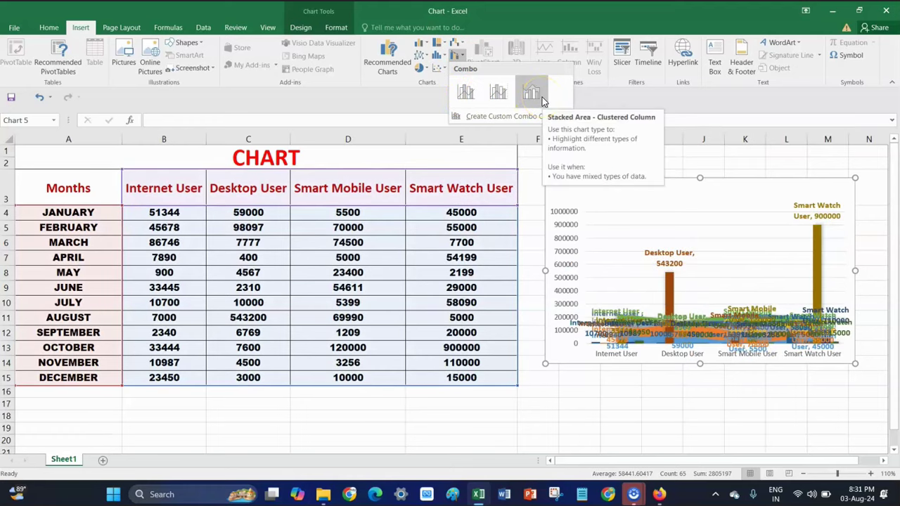
pyautogui.press('Escape')
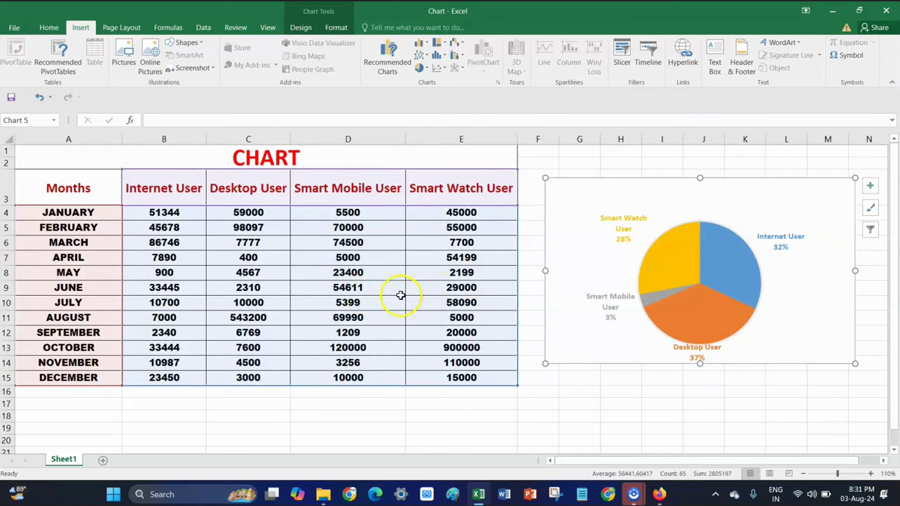
pyautogui.click(400, 294)
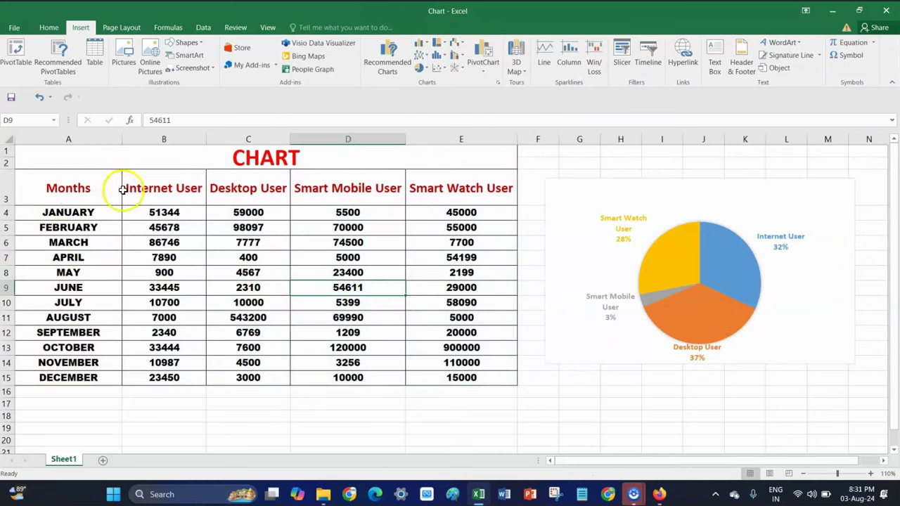
# Insert a Clustered Column–Line combo chart from B3:C15 and move it up and to the right
pyautogui.moveTo(152, 187); pyautogui.dragTo(237, 377)
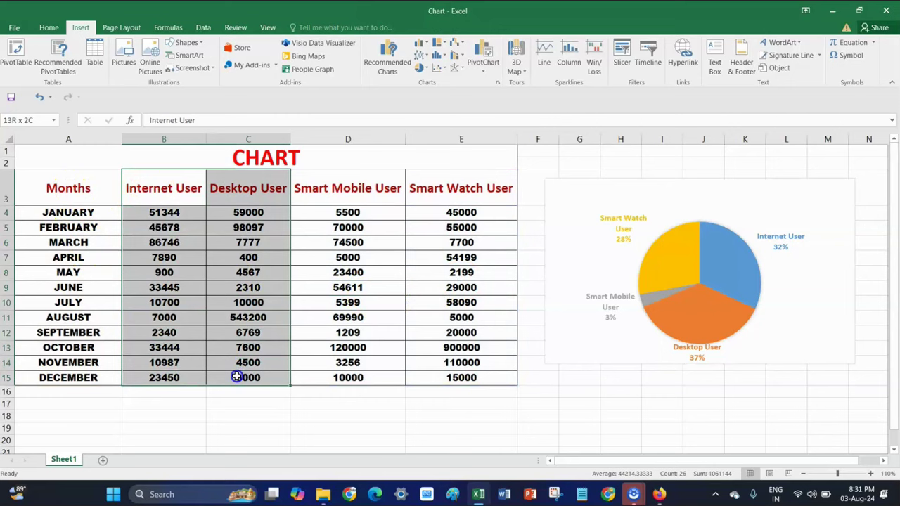
pyautogui.click(460, 57)
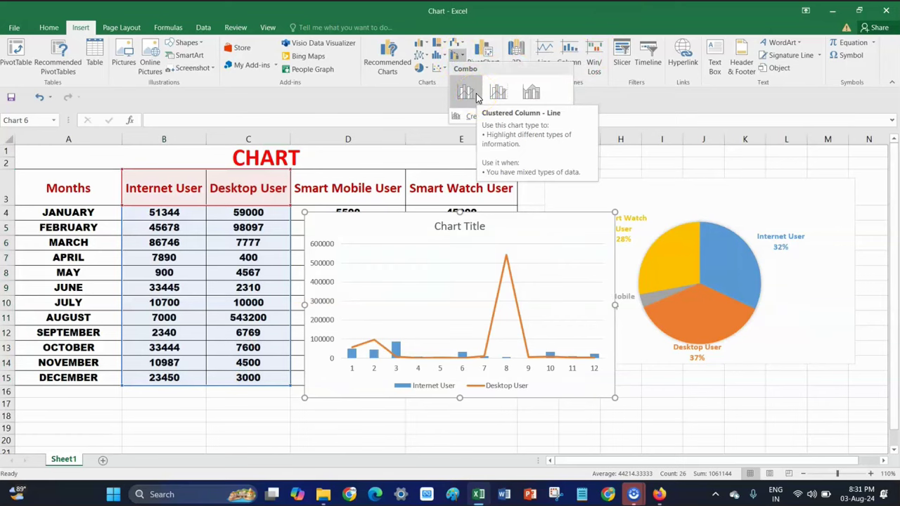
pyautogui.click(476, 94)
pyautogui.moveTo(483, 225); pyautogui.dragTo(506, 216)
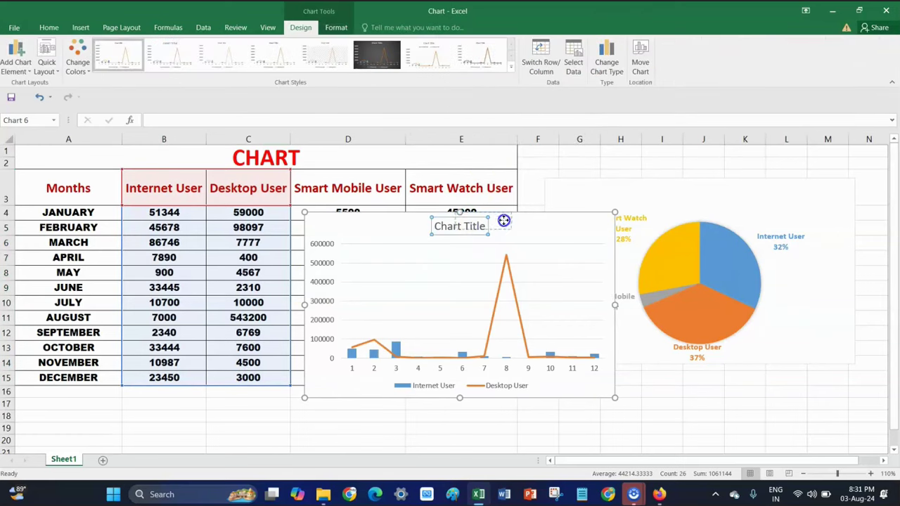
pyautogui.moveTo(574, 229); pyautogui.dragTo(639, 197)
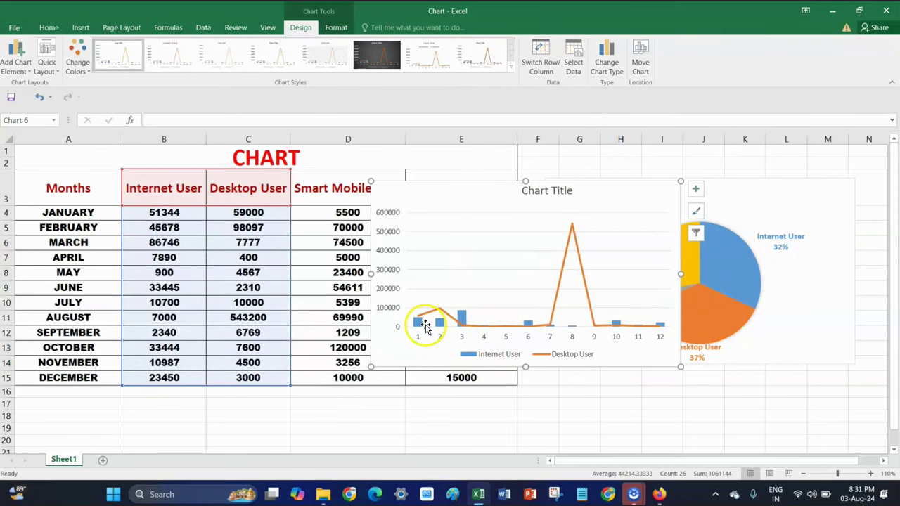
pyautogui.moveTo(460, 331)
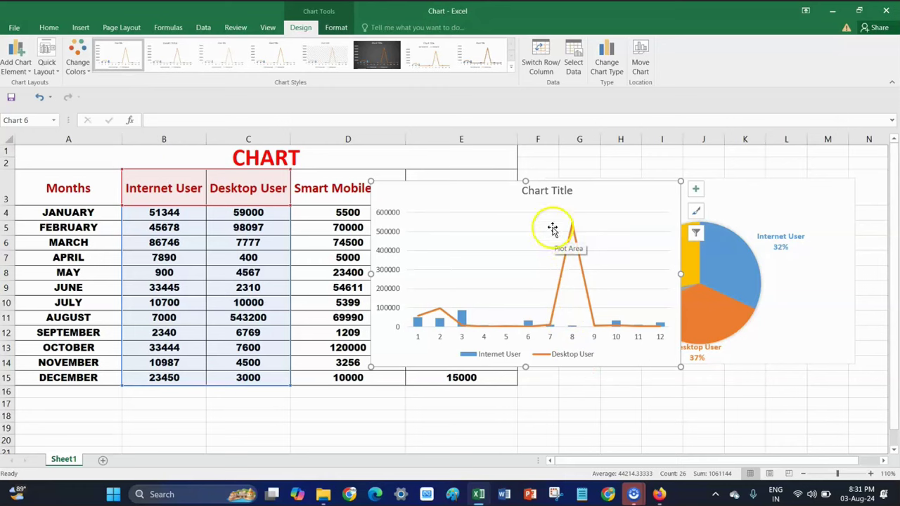
# Apply the dark chart style to the Internet vs Desktop combo chart, then reselect the pie chart
pyautogui.click(379, 61)
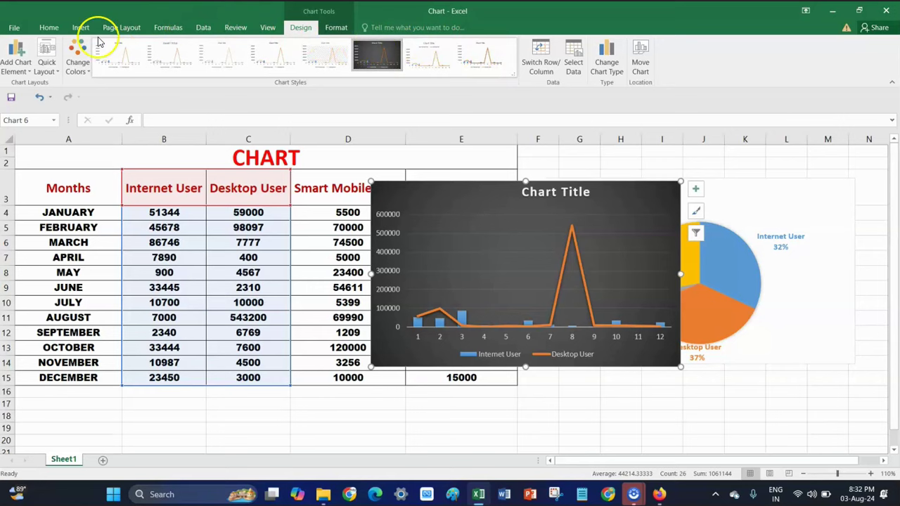
pyautogui.click(77, 28)
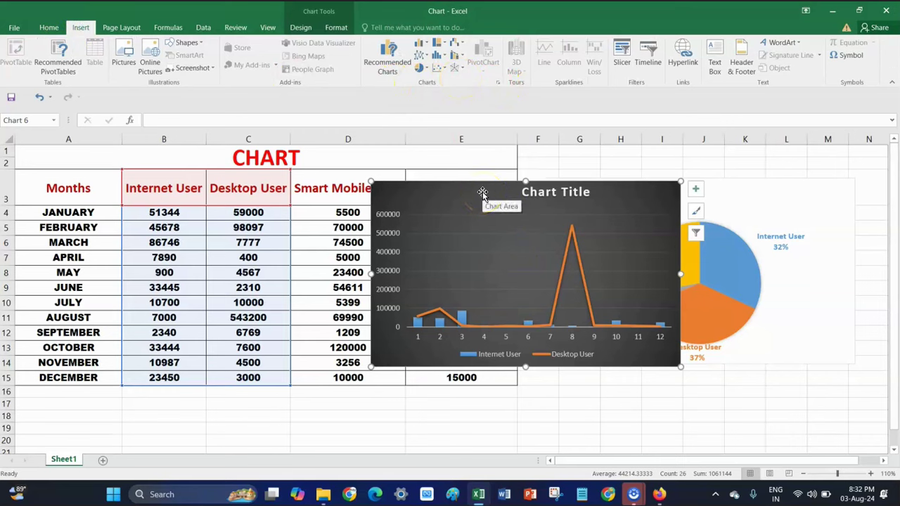
pyautogui.click(786, 302)
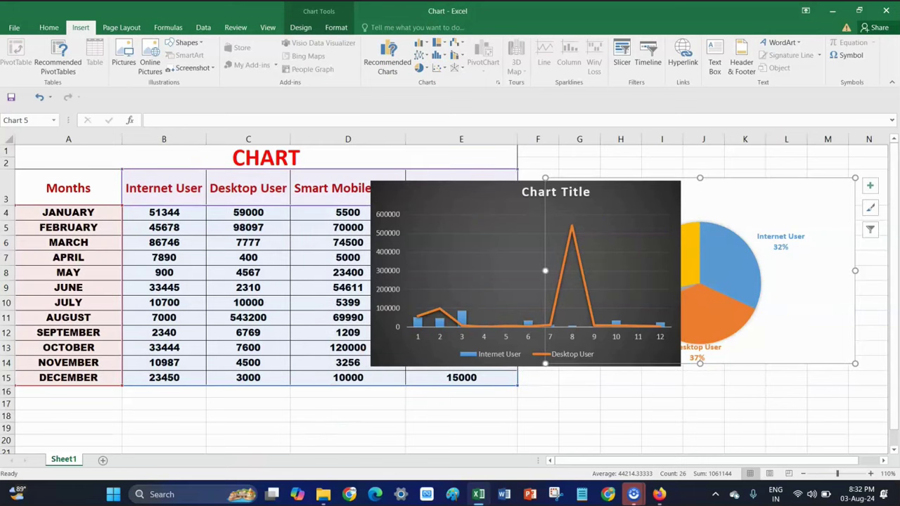